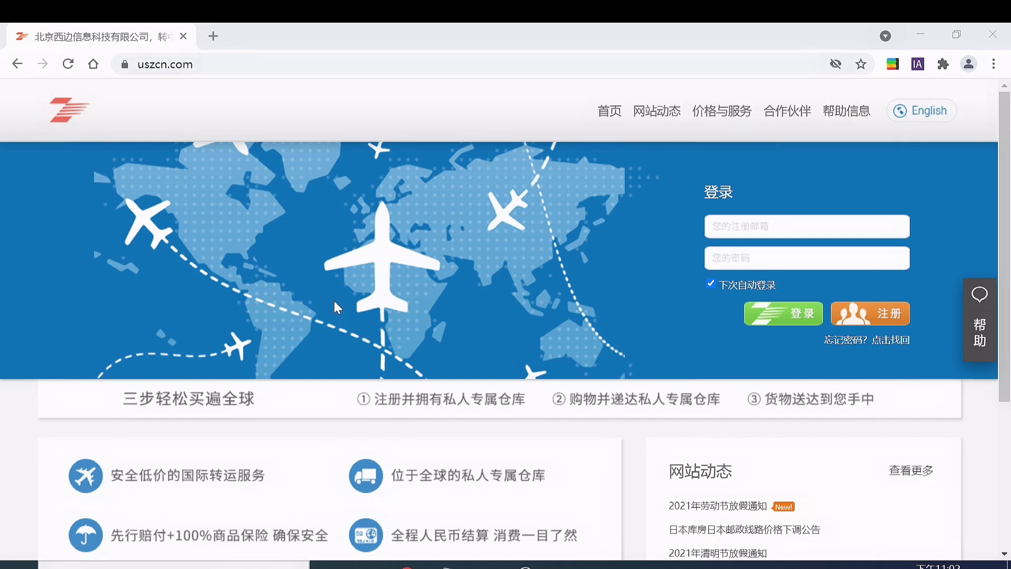
- Open the new user registration form on uszcn.com and review its required fields
{"action": "left_click", "coordinate": [864, 319]}
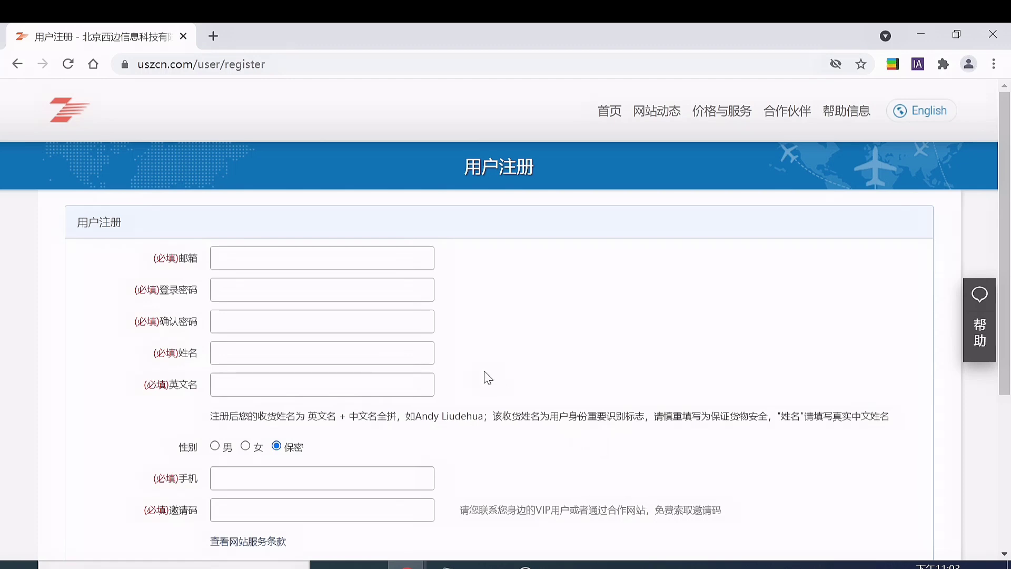
{"action": "scroll", "coordinate": [405, 341], "scroll_direction": "down", "scroll_amount": 3}
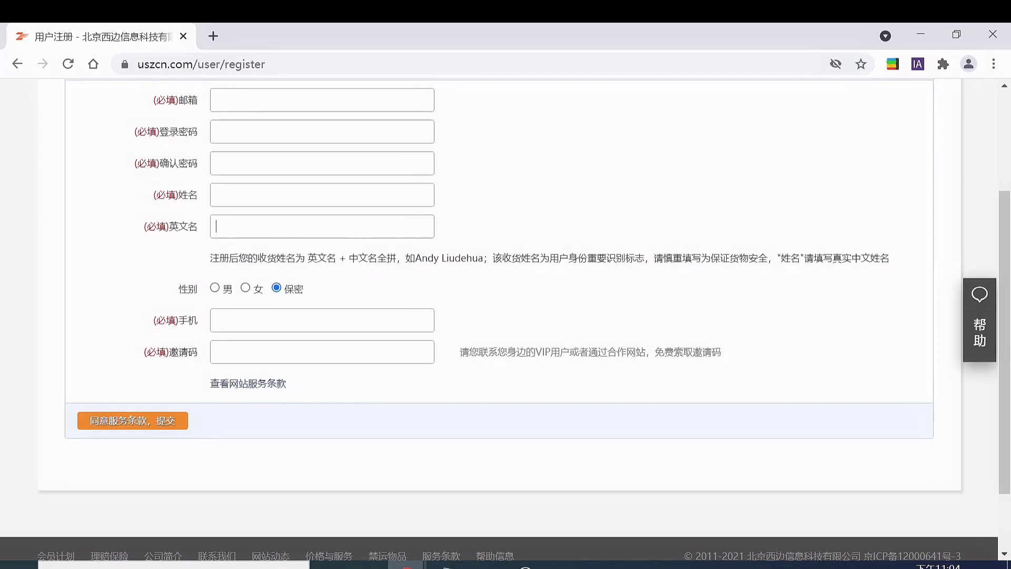
- Switch to the smzdm.com browser window and open the 礼品兑换 section of 值友福利
{"action": "left_click", "coordinate": [407, 564]}
{"action": "left_click", "coordinate": [429, 534]}
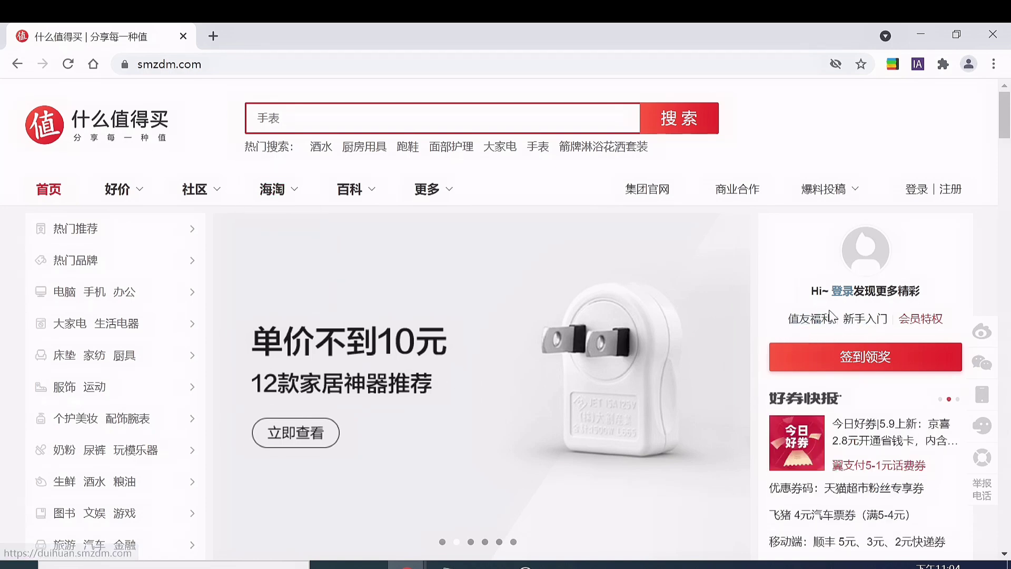
{"action": "left_click", "coordinate": [810, 319]}
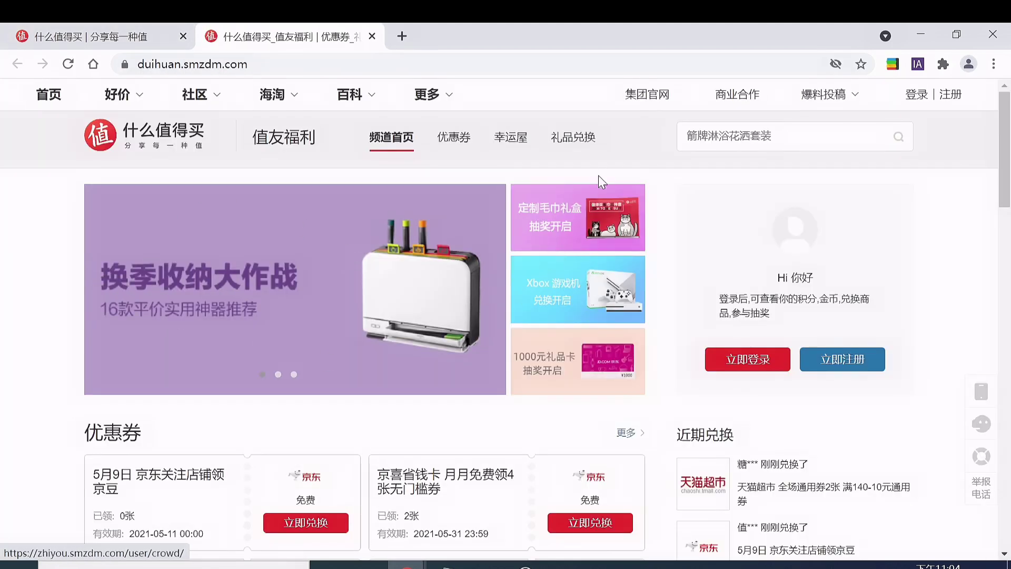
{"action": "left_click", "coordinate": [568, 149]}
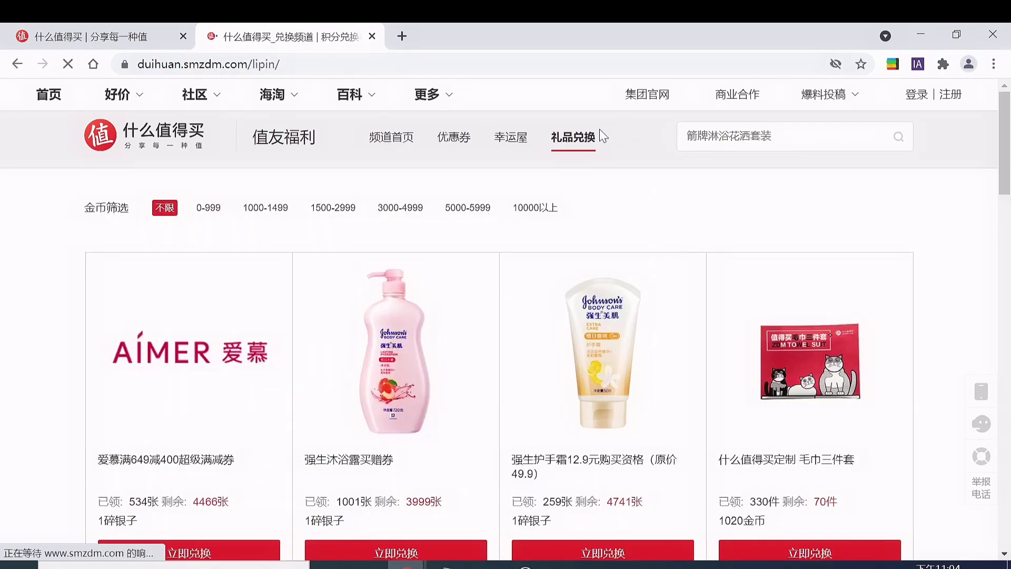
- Find 转运中国注册码 on page 2 of the gift list and open its redemption page
{"action": "scroll", "coordinate": [546, 156], "scroll_direction": "down", "scroll_amount": 15}
{"action": "scroll", "coordinate": [545, 157], "scroll_direction": "down", "scroll_amount": 10}
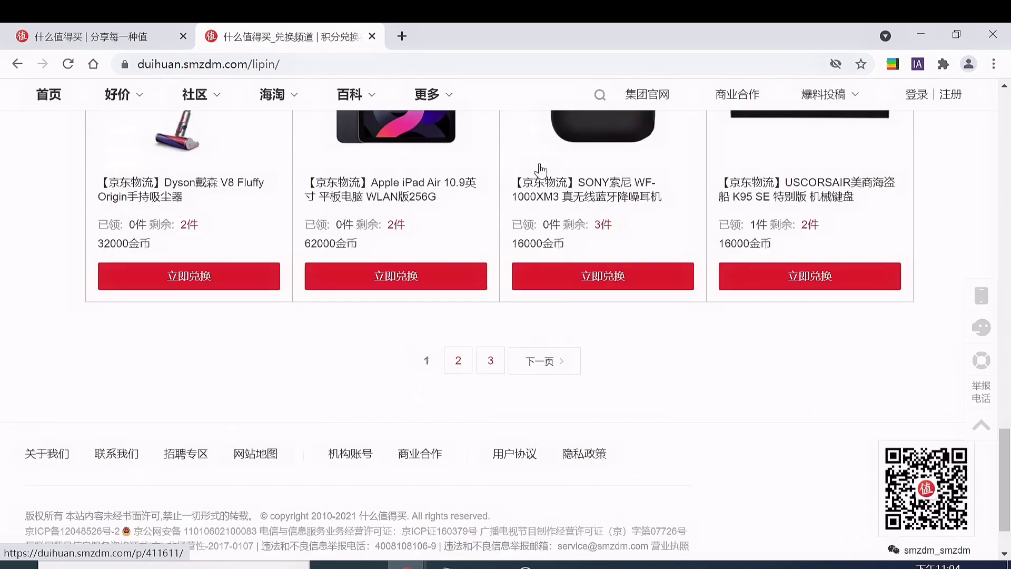
{"action": "left_click", "coordinate": [458, 284]}
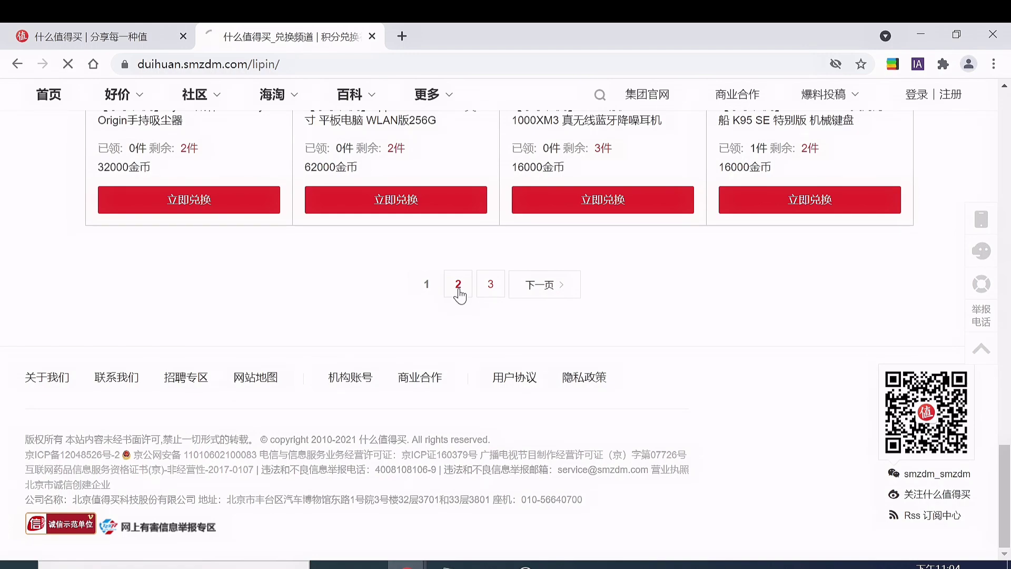
{"action": "scroll", "coordinate": [323, 317], "scroll_direction": "down", "scroll_amount": 4}
{"action": "scroll", "coordinate": [322, 318], "scroll_direction": "down", "scroll_amount": 15}
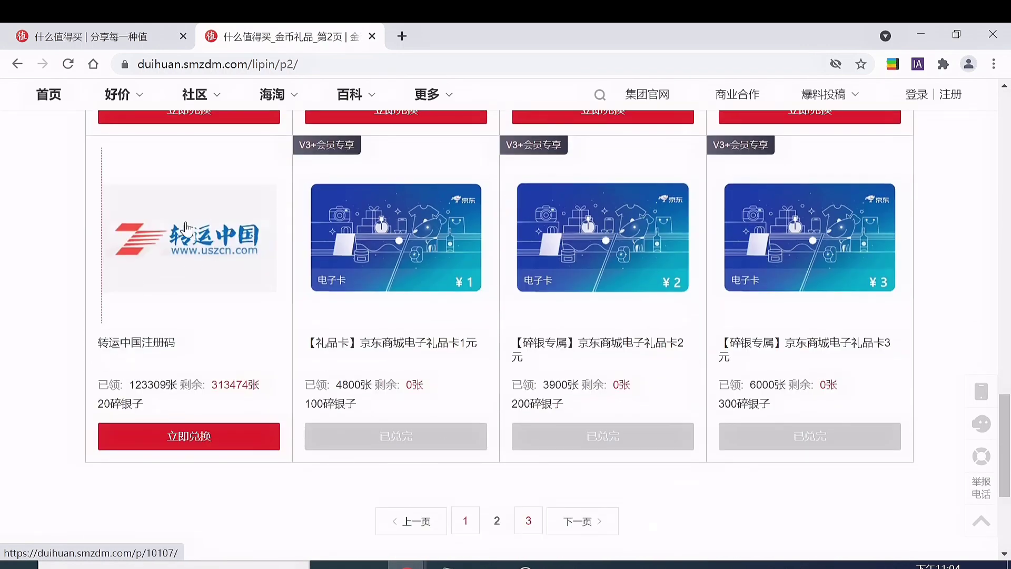
{"action": "left_click", "coordinate": [191, 434]}
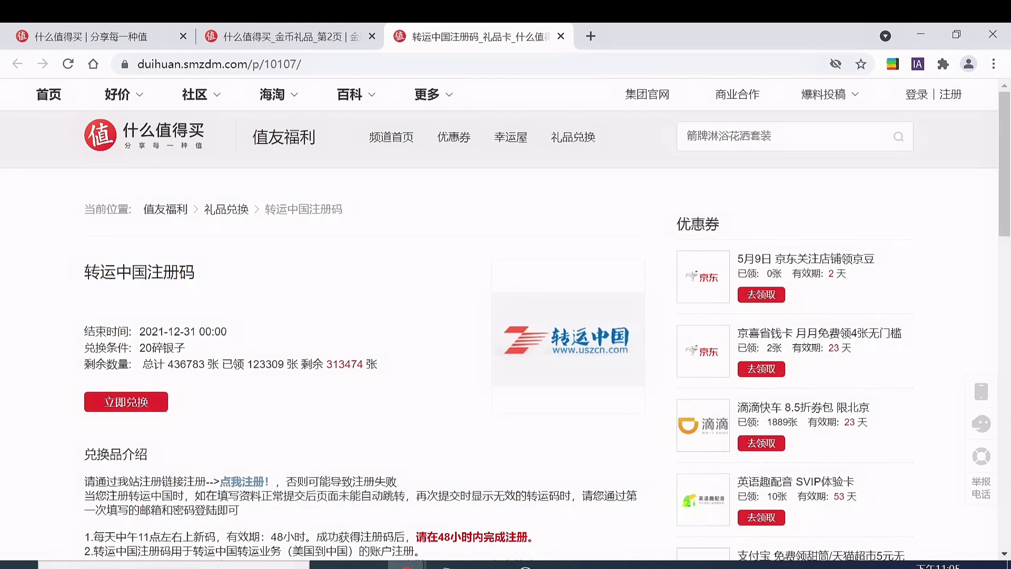
- Examine the redemption condition of 转运中国注册码 and the web address of its page
{"action": "left_click_drag", "start_coordinate": [83, 347], "coordinate": [192, 360]}
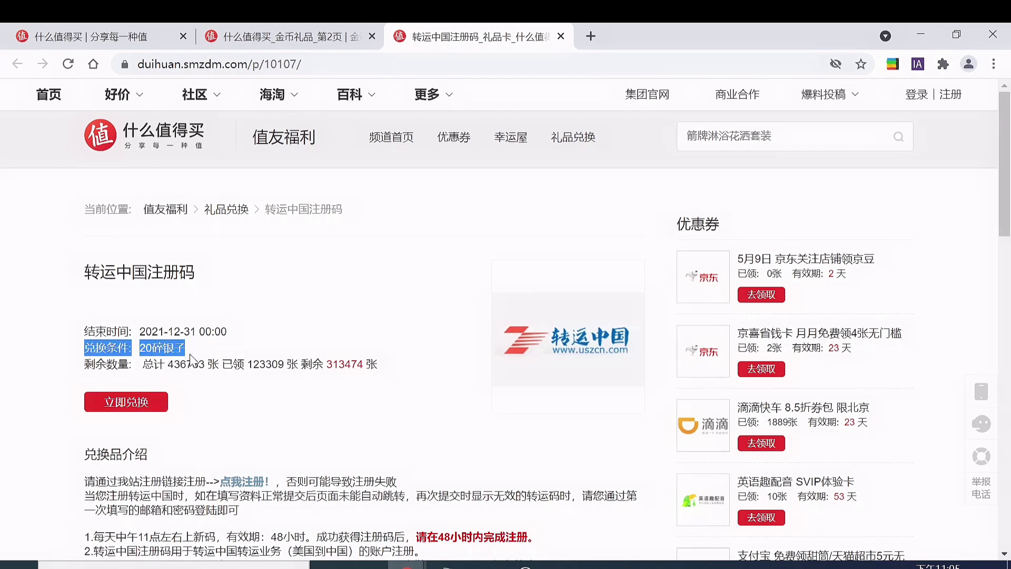
{"action": "left_click", "coordinate": [195, 349]}
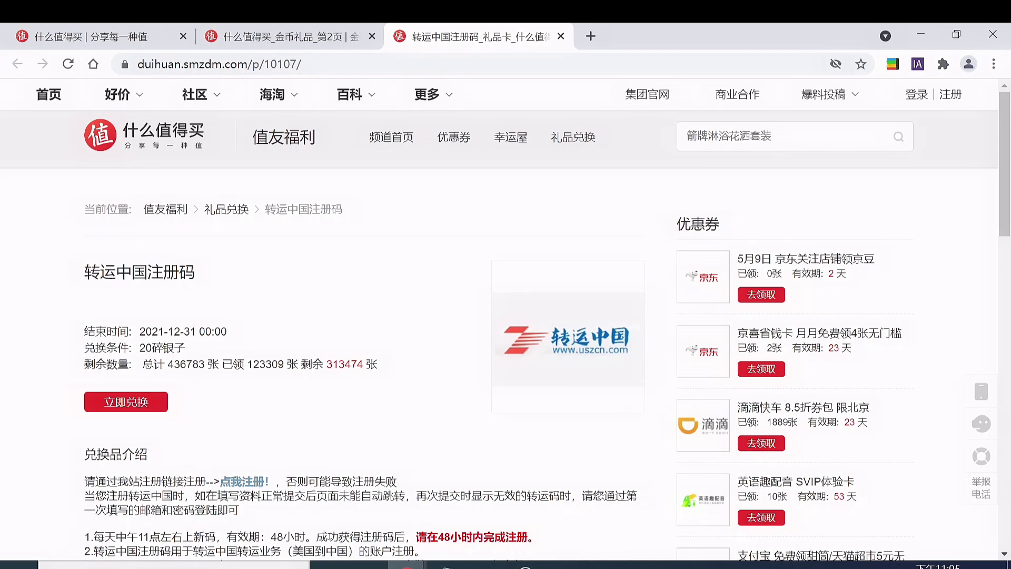
{"action": "double_click", "coordinate": [145, 348]}
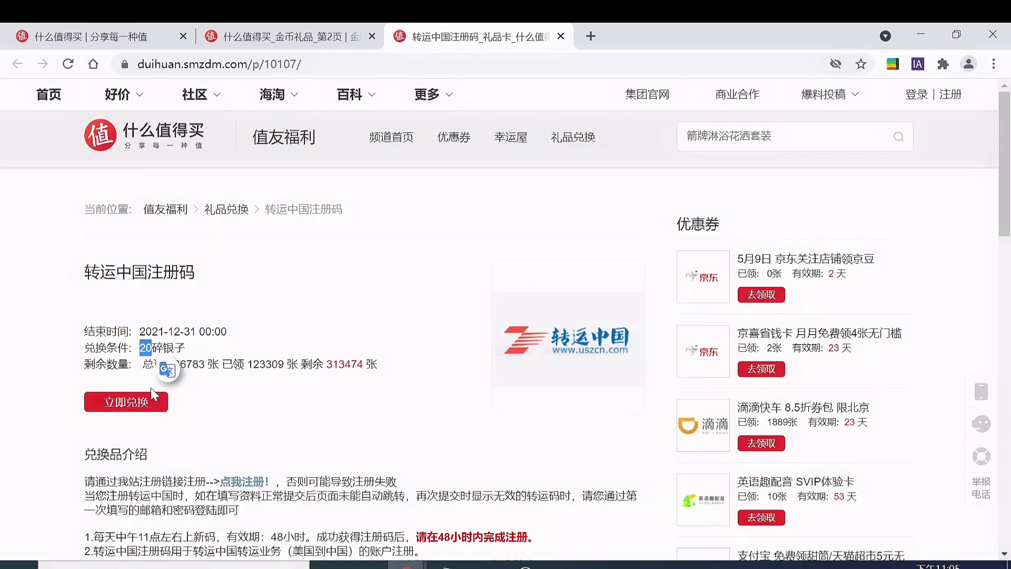
{"action": "left_click", "coordinate": [210, 400]}
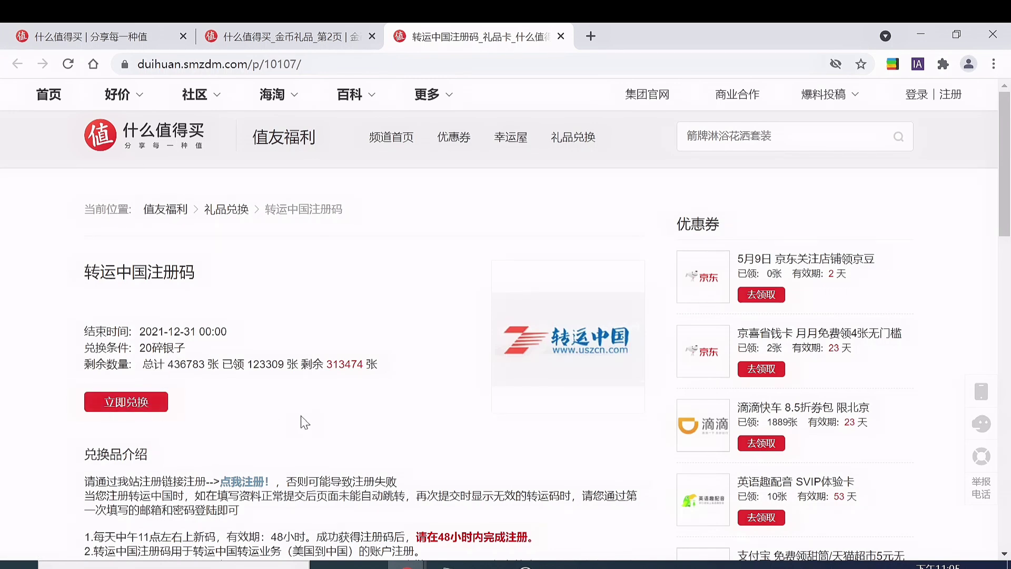
{"action": "left_click_drag", "start_coordinate": [303, 64], "coordinate": [137, 64]}
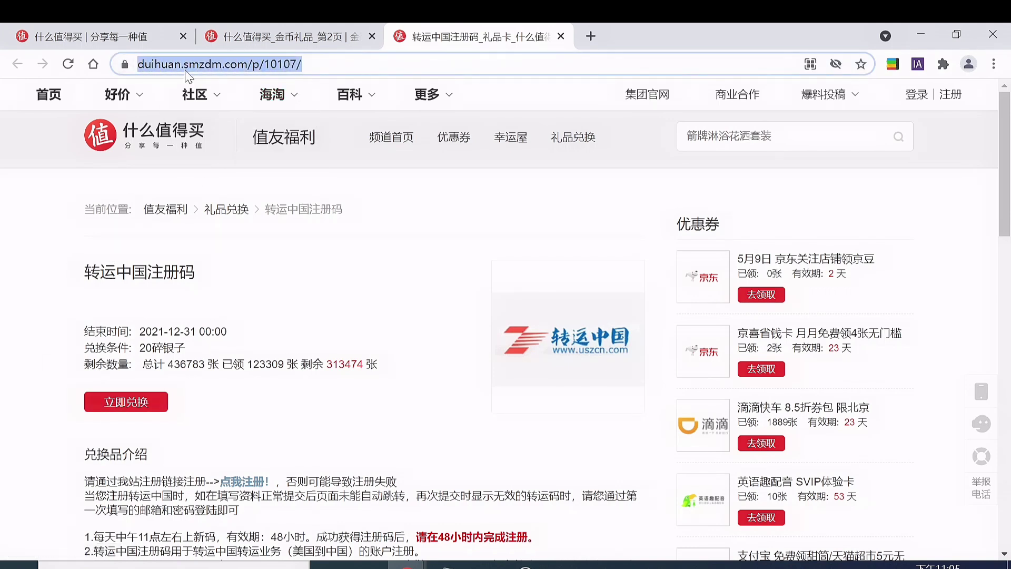
{"action": "left_click", "coordinate": [331, 63]}
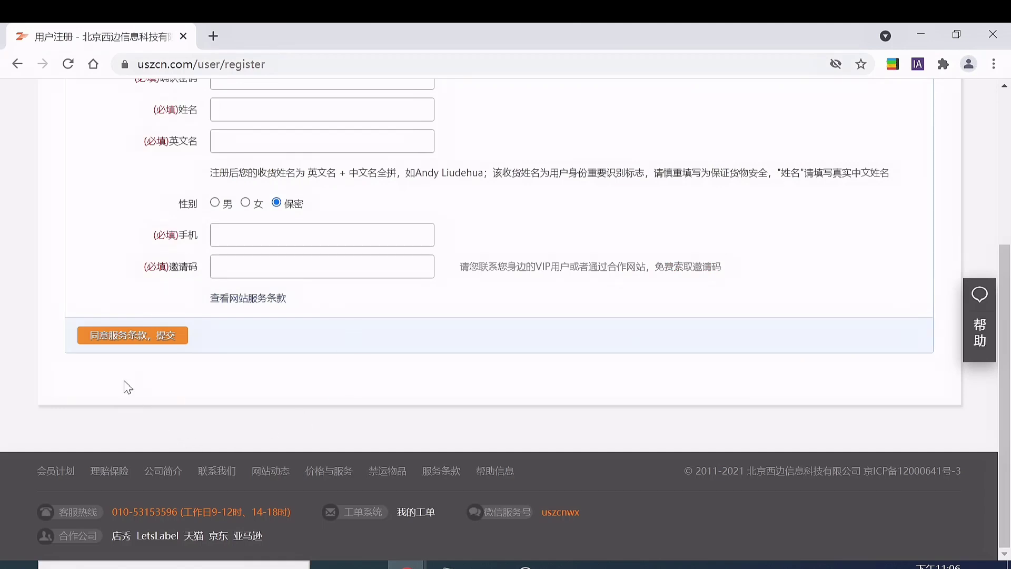
- Back on the uszcn.com registration form, agree to the service terms and submit, and return to the site's home page
{"action": "left_click", "coordinate": [161, 337]}
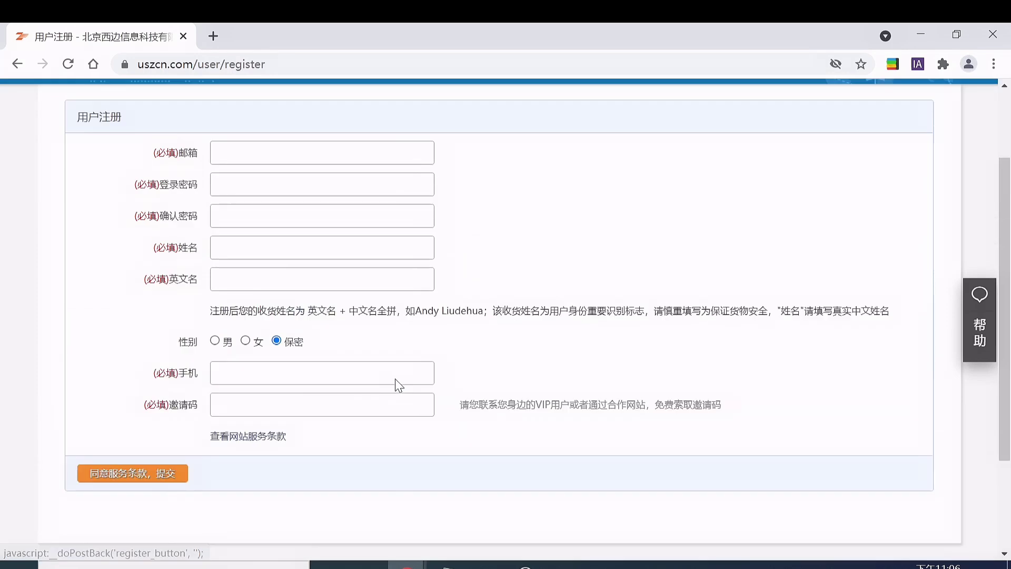
{"action": "left_click", "coordinate": [609, 117]}
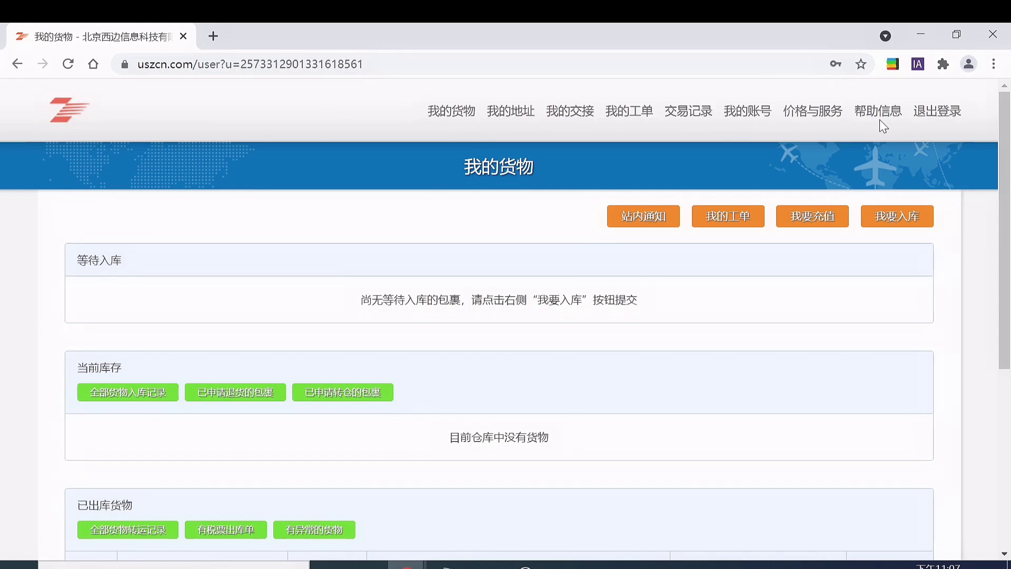
- Open 我的地址 and review the receiving address of the US OR tax-free warehouse
{"action": "left_click", "coordinate": [504, 120]}
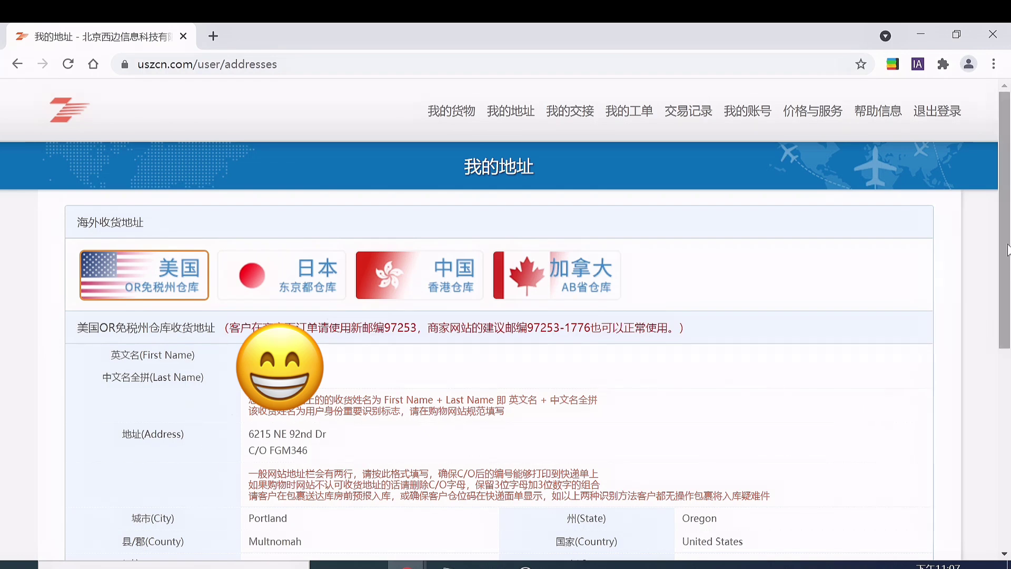
{"action": "scroll", "coordinate": [1009, 306], "scroll_direction": "down", "scroll_amount": 2}
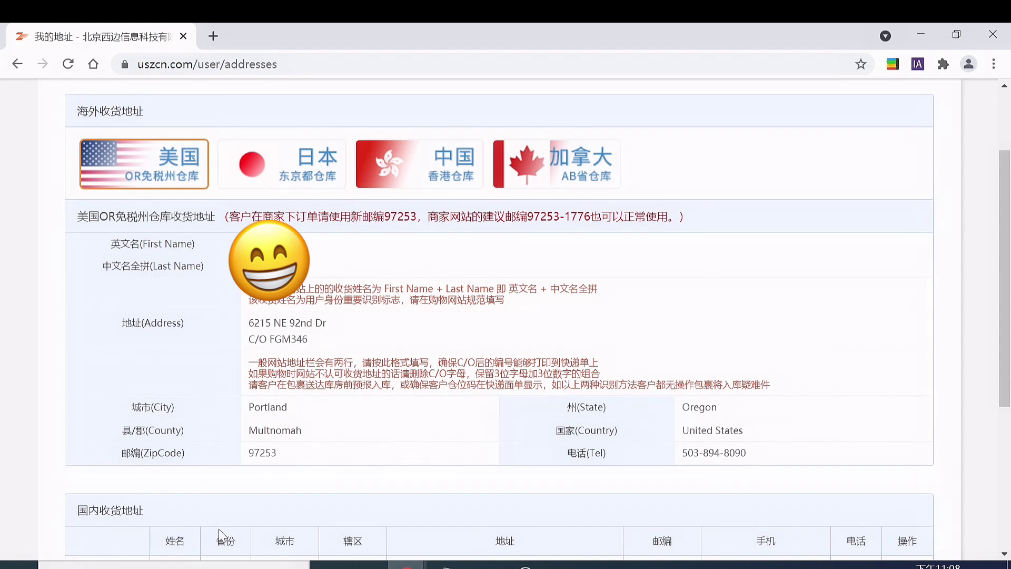
- Open the form for adding a domestic delivery address and examine its required fields and ID card photo samples
{"action": "left_click", "coordinate": [323, 506]}
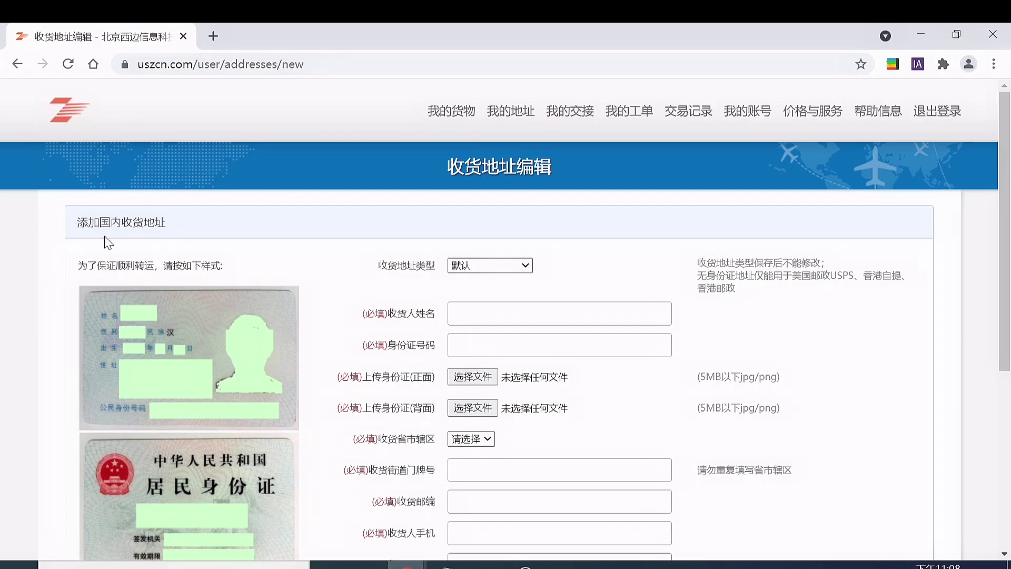
{"action": "scroll", "coordinate": [1007, 303], "scroll_direction": "down", "scroll_amount": 2}
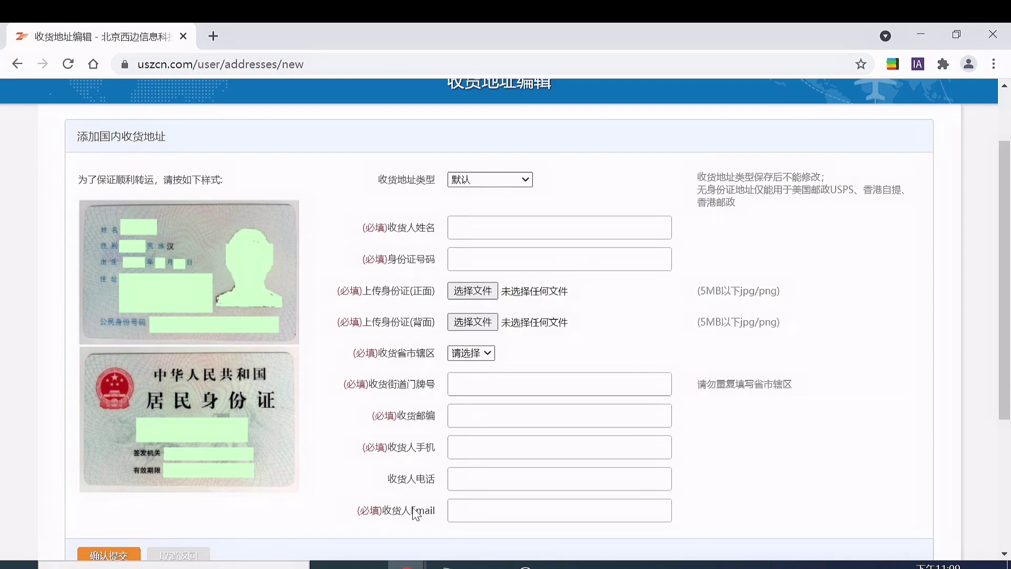
{"action": "scroll", "coordinate": [341, 354], "scroll_direction": "down", "scroll_amount": 2}
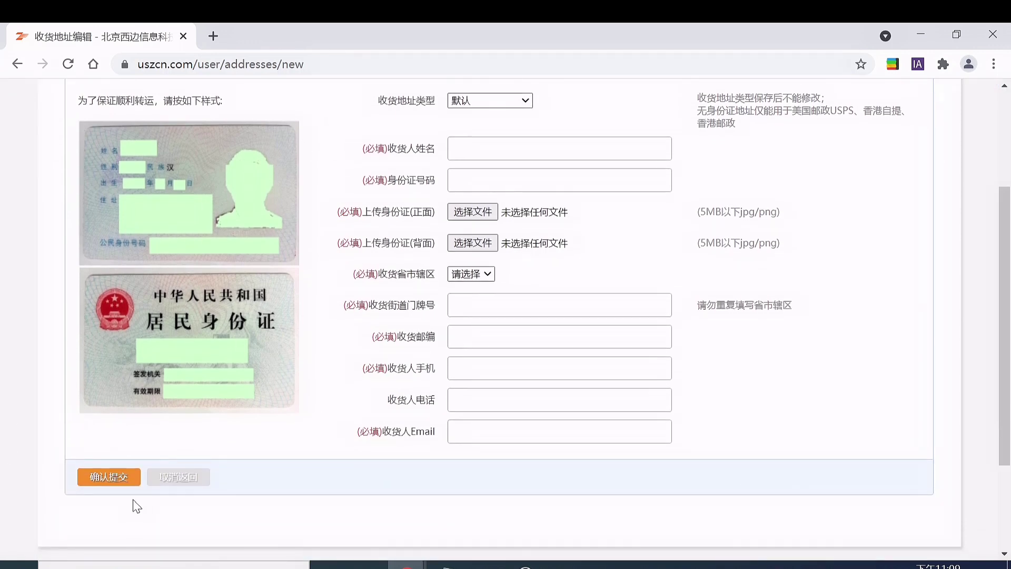
{"action": "scroll", "coordinate": [79, 490], "scroll_direction": "up", "scroll_amount": 2}
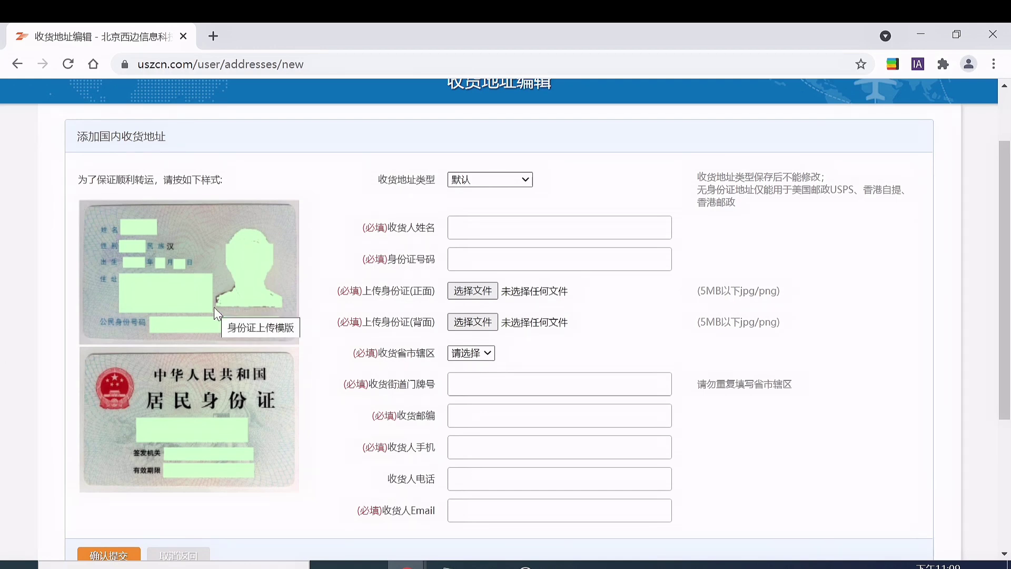
{"action": "scroll", "coordinate": [457, 332], "scroll_direction": "up", "scroll_amount": 2}
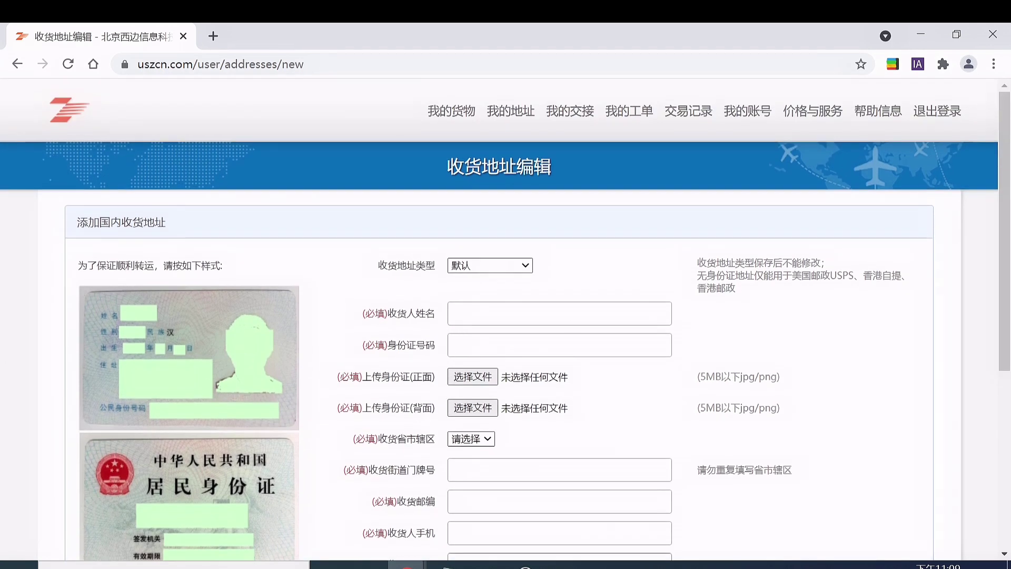
{"action": "scroll", "coordinate": [270, 325], "scroll_direction": "down", "scroll_amount": 3}
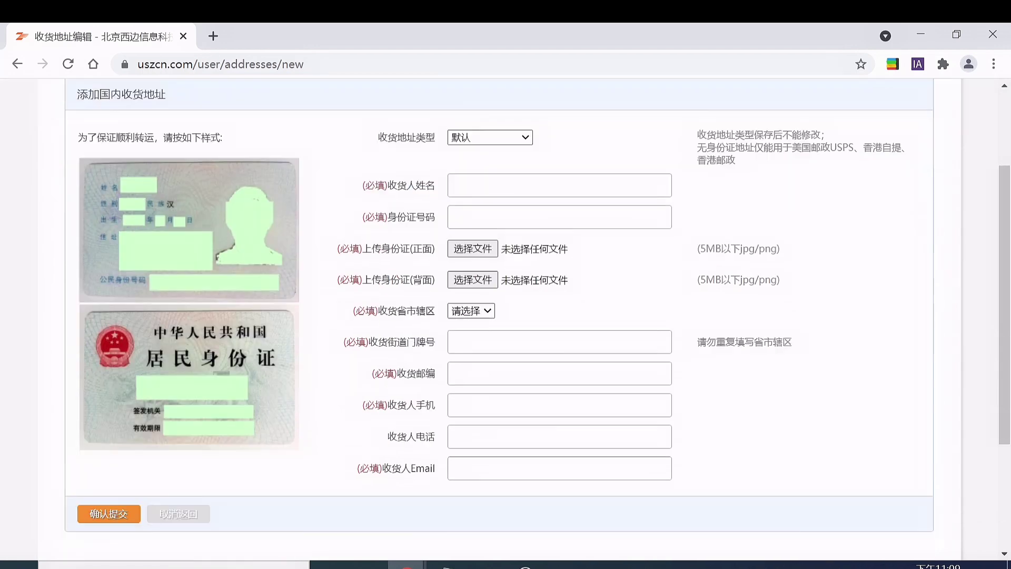
{"action": "scroll", "coordinate": [338, 452], "scroll_direction": "up", "scroll_amount": 2}
{"action": "scroll", "coordinate": [468, 411], "scroll_direction": "up", "scroll_amount": 1}
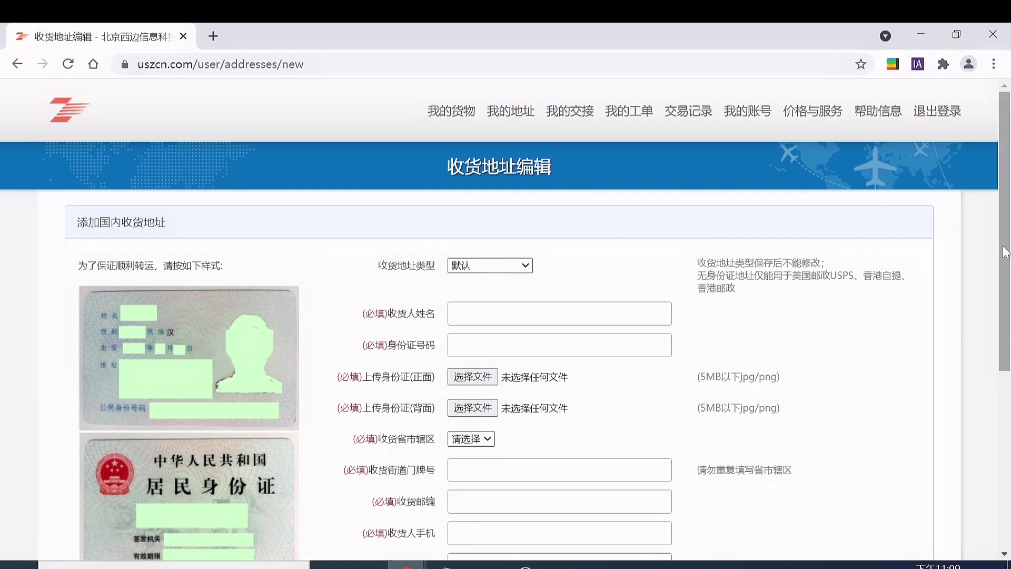
- Review the shipping rates under 价格与服务 and open the price calculator
{"action": "left_click", "coordinate": [815, 116]}
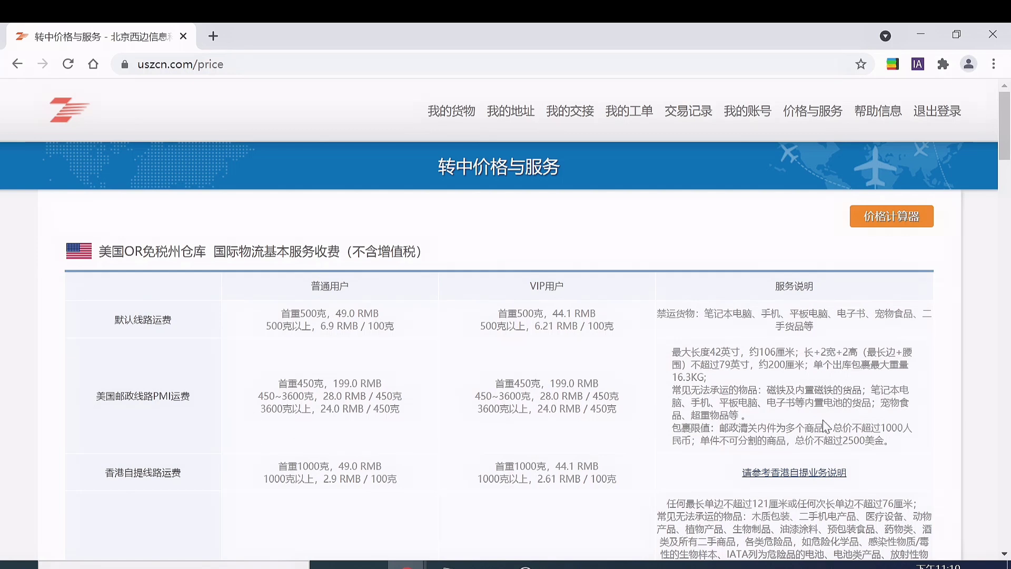
{"action": "left_click", "coordinate": [892, 222]}
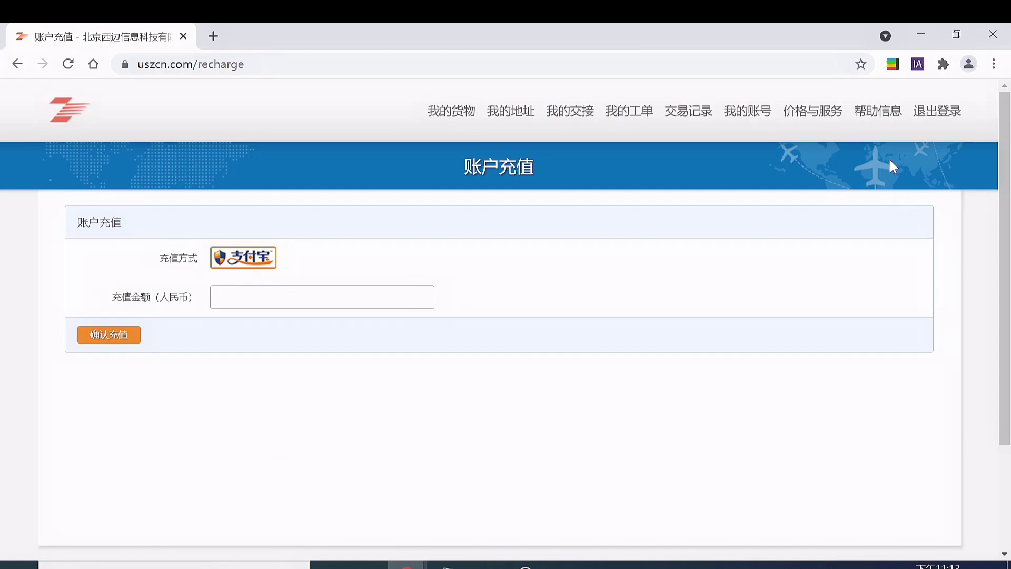
- From 我的货物, view the account recharge page with its Alipay payment option and return to the goods overview
{"action": "left_click", "coordinate": [444, 119]}
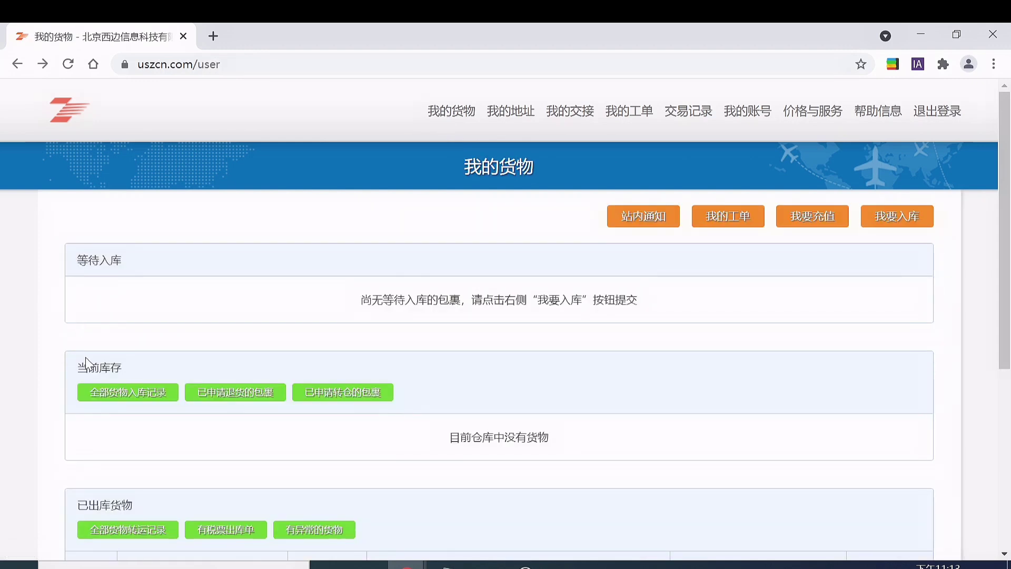
{"action": "left_click", "coordinate": [821, 225]}
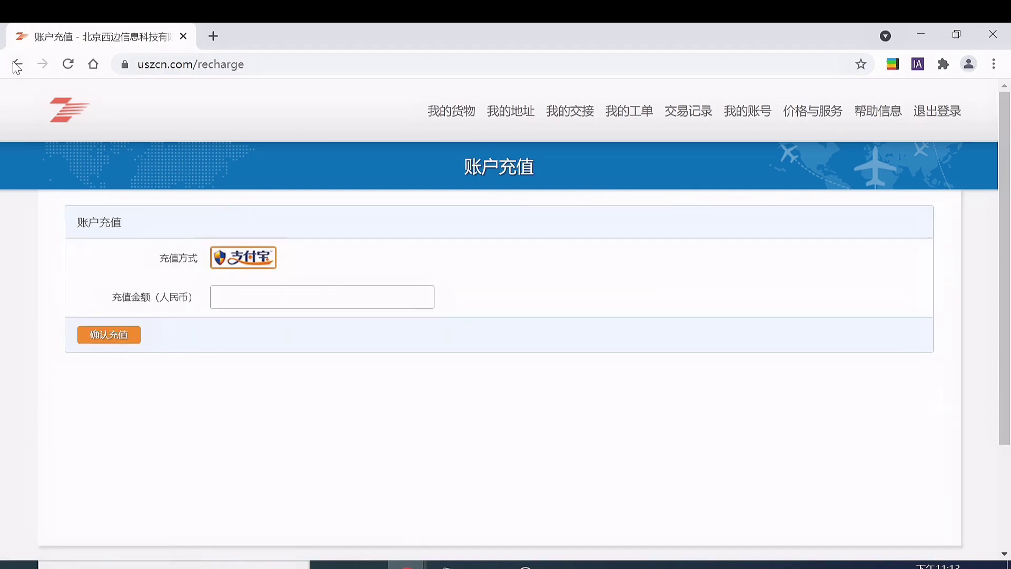
{"action": "left_click", "coordinate": [16, 65]}
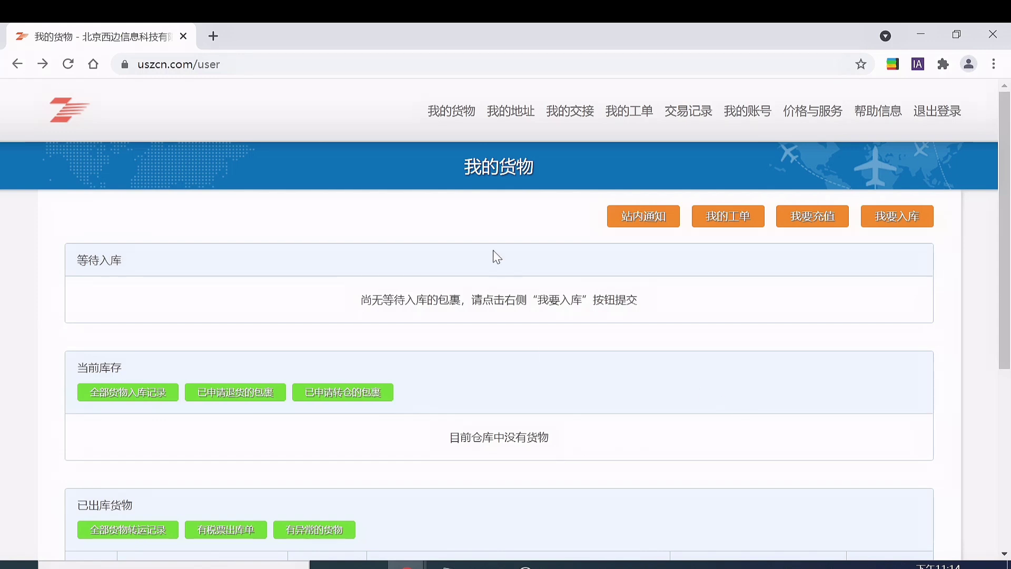
- Open the Best Buy online store in a new browser tab and search it for googletv
{"action": "left_click", "coordinate": [214, 35]}
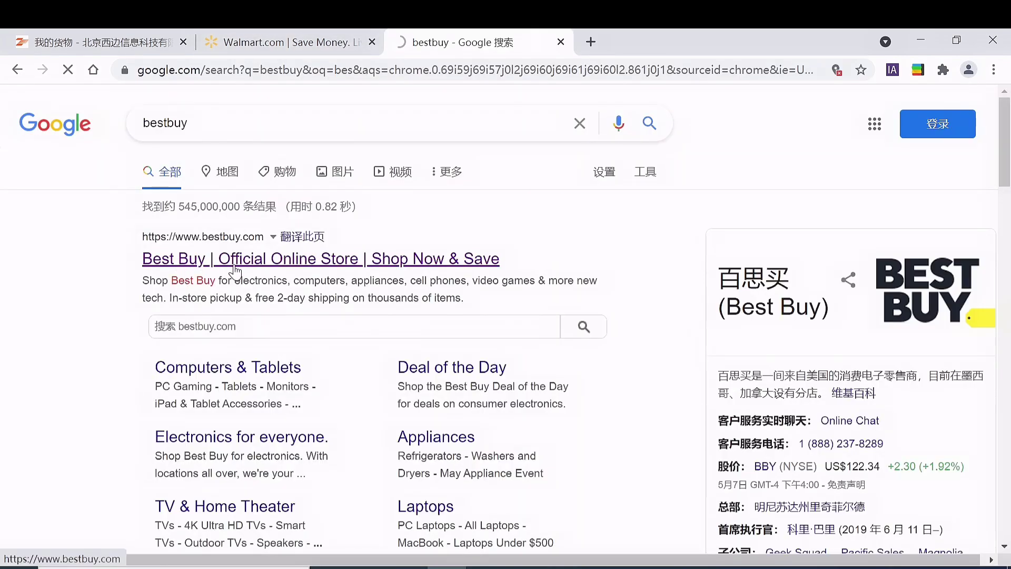
{"action": "left_click", "coordinate": [304, 265]}
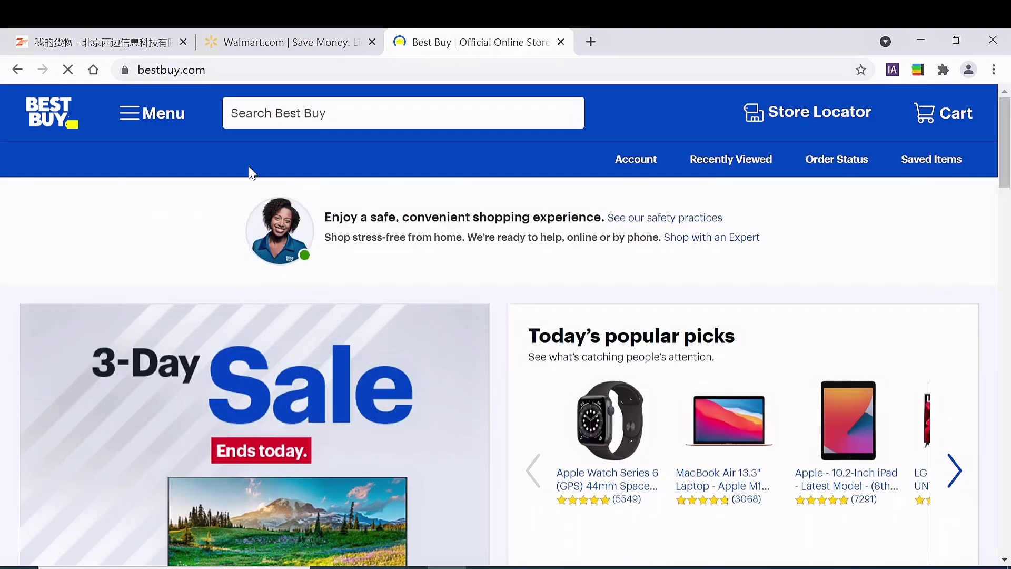
{"action": "left_click", "coordinate": [255, 109]}
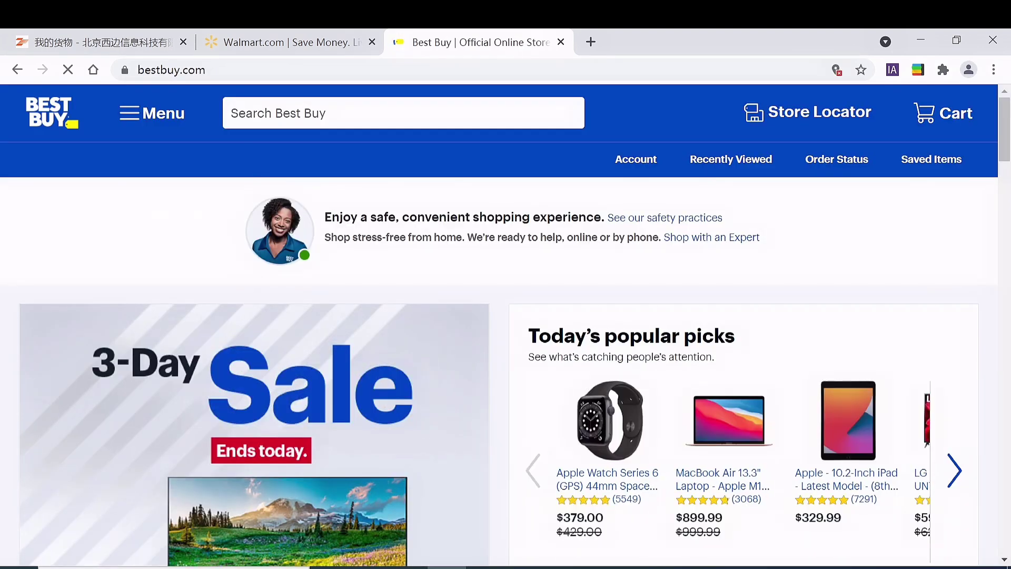
{"action": "type", "text": "g"}
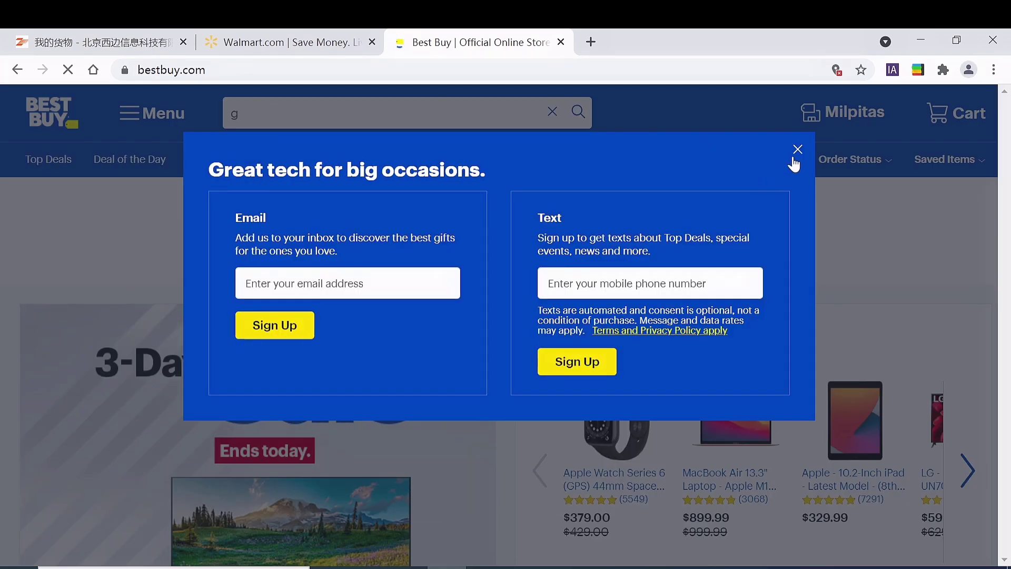
{"action": "left_click", "coordinate": [796, 151]}
{"action": "type", "text": "oog"}
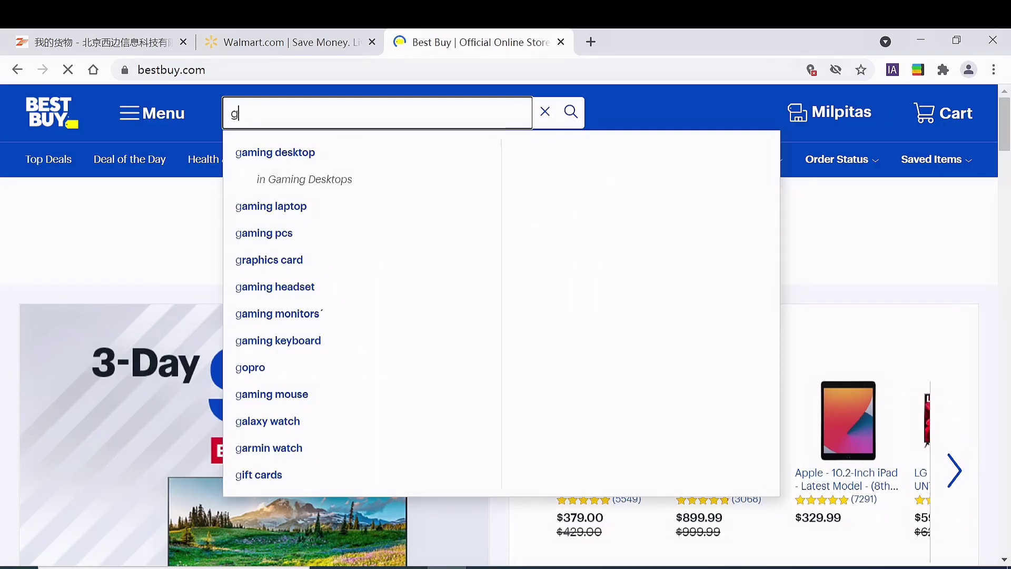
{"action": "type", "text": "letv"}
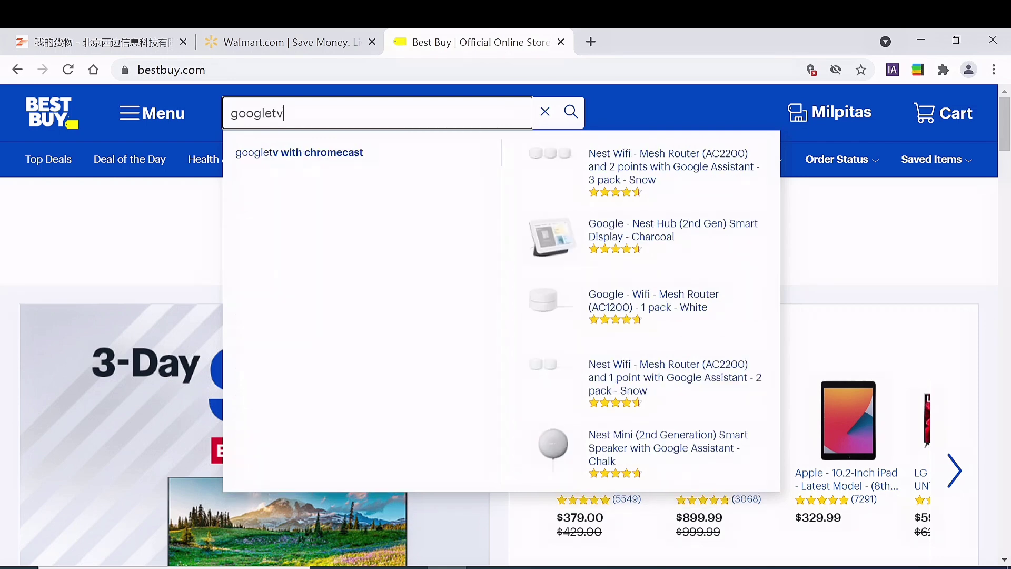
{"action": "key", "text": "Return"}
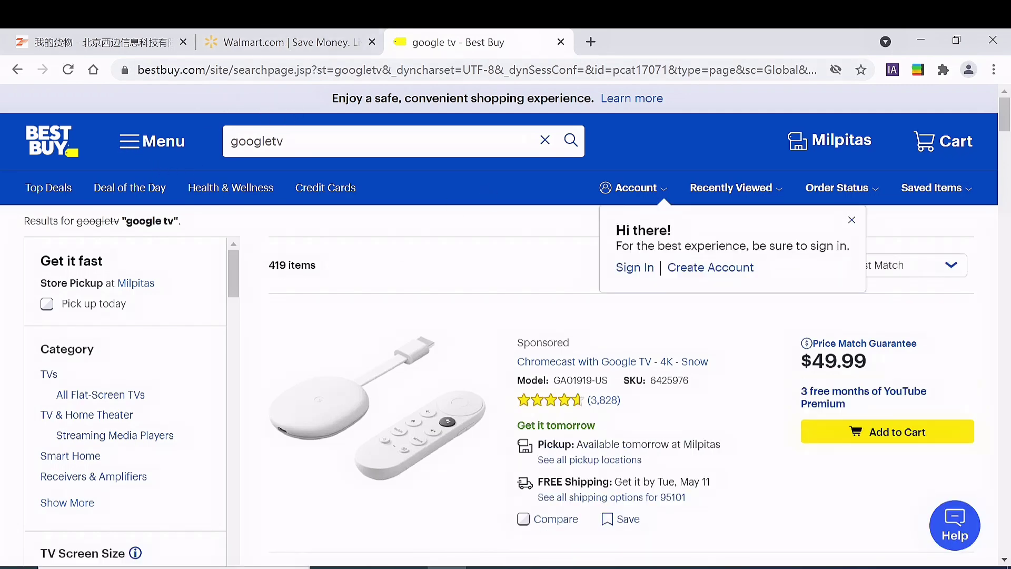
- Switch to the Walmart store page and translate it into Simplified Chinese
{"action": "left_click", "coordinate": [278, 44]}
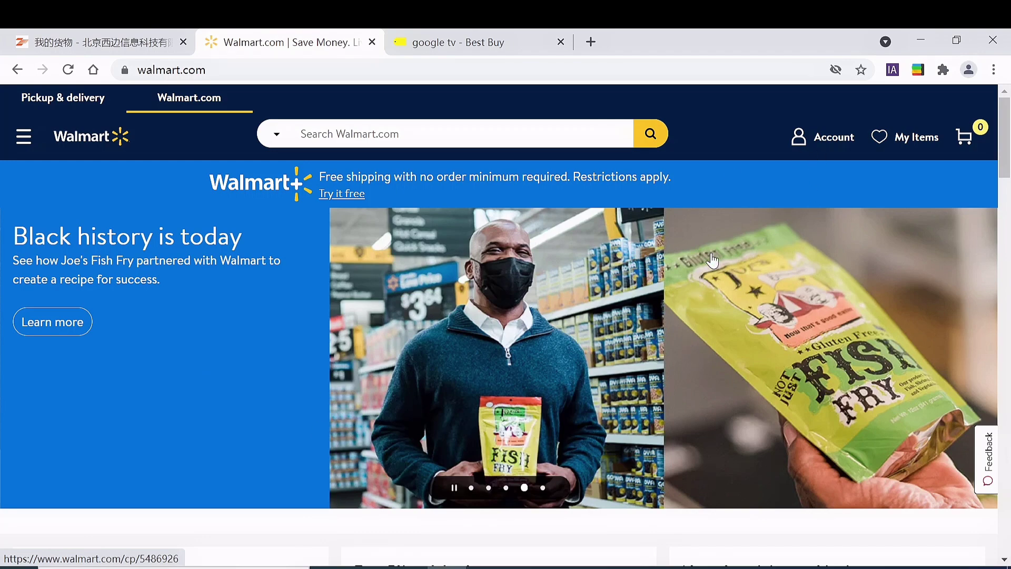
{"action": "right_click", "coordinate": [705, 124]}
{"action": "left_click", "coordinate": [785, 293]}
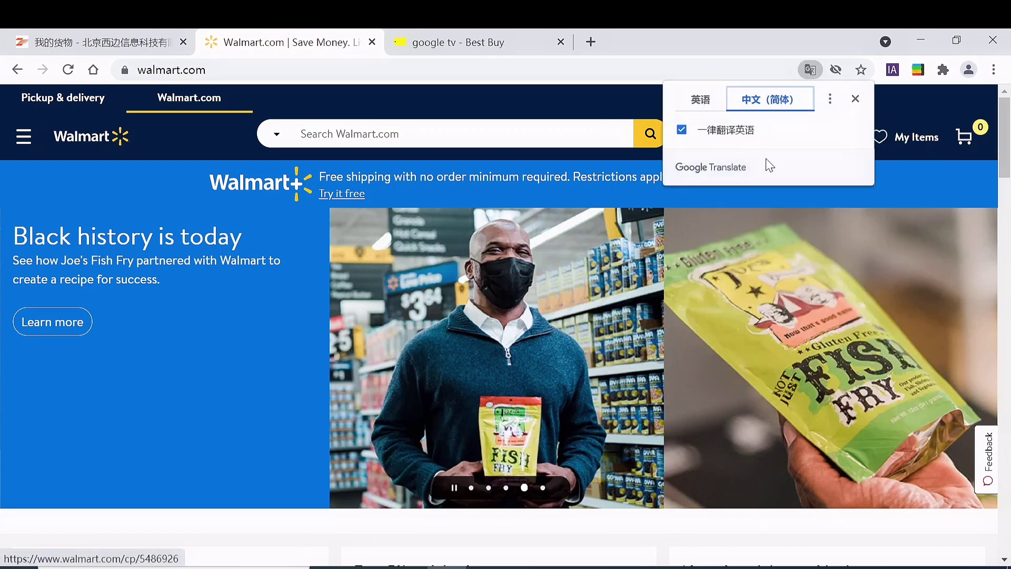
{"action": "left_click", "coordinate": [855, 99]}
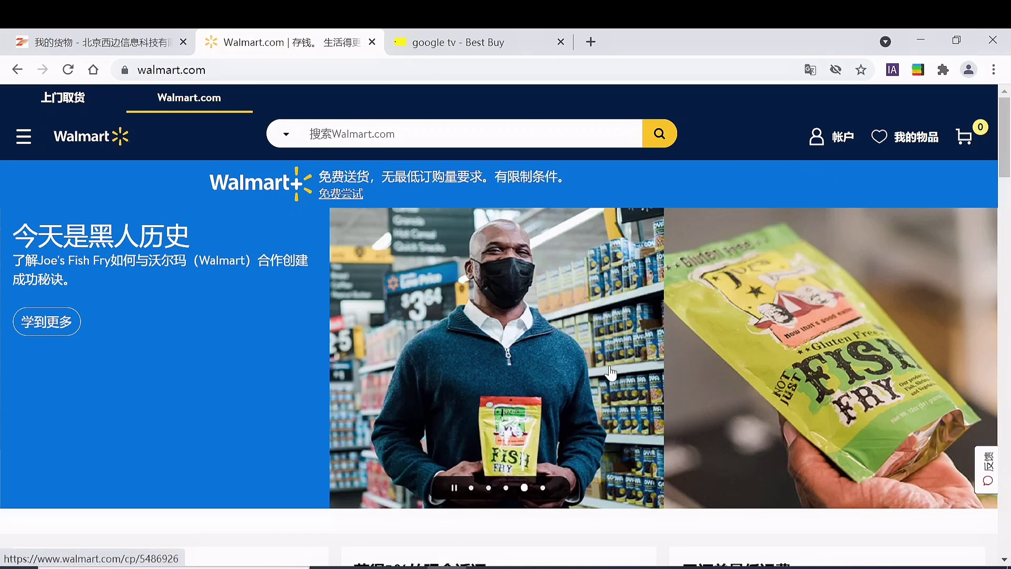
{"action": "left_click", "coordinate": [833, 139]}
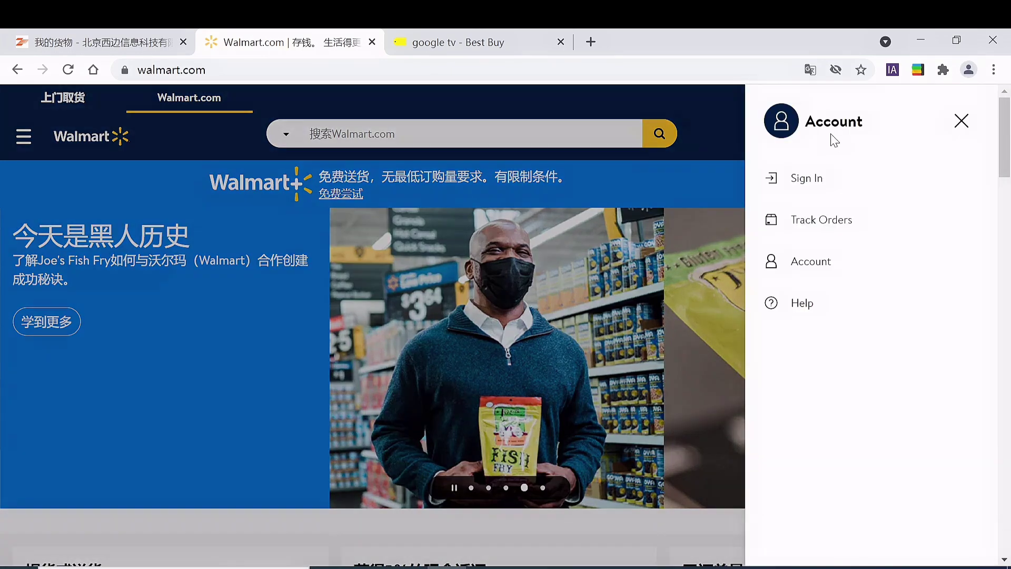
{"action": "left_click", "coordinate": [815, 179]}
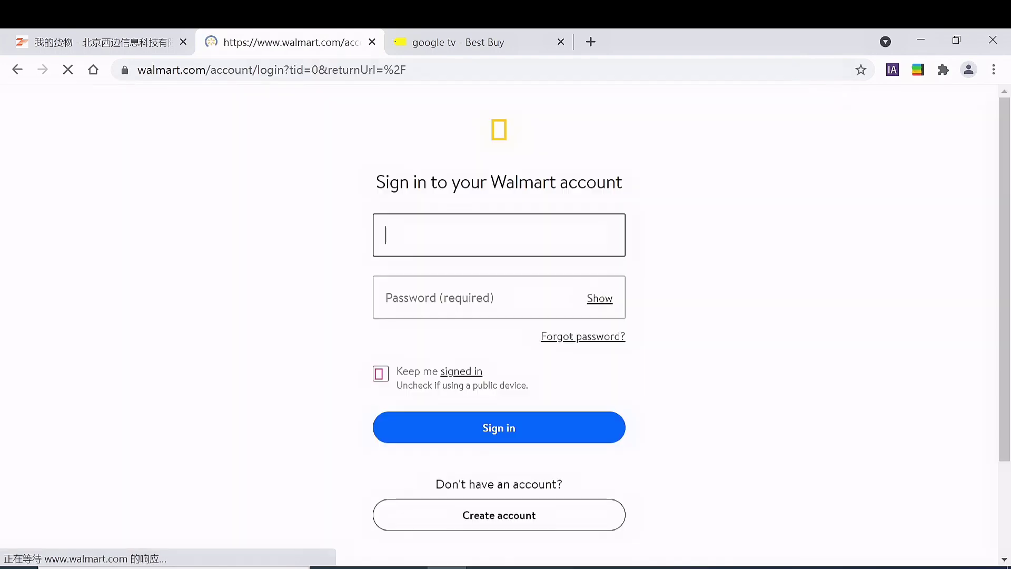
{"action": "left_click", "coordinate": [525, 525]}
{"action": "scroll", "coordinate": [495, 425], "scroll_direction": "down", "scroll_amount": 5}
{"action": "scroll", "coordinate": [495, 429], "scroll_direction": "up", "scroll_amount": 5}
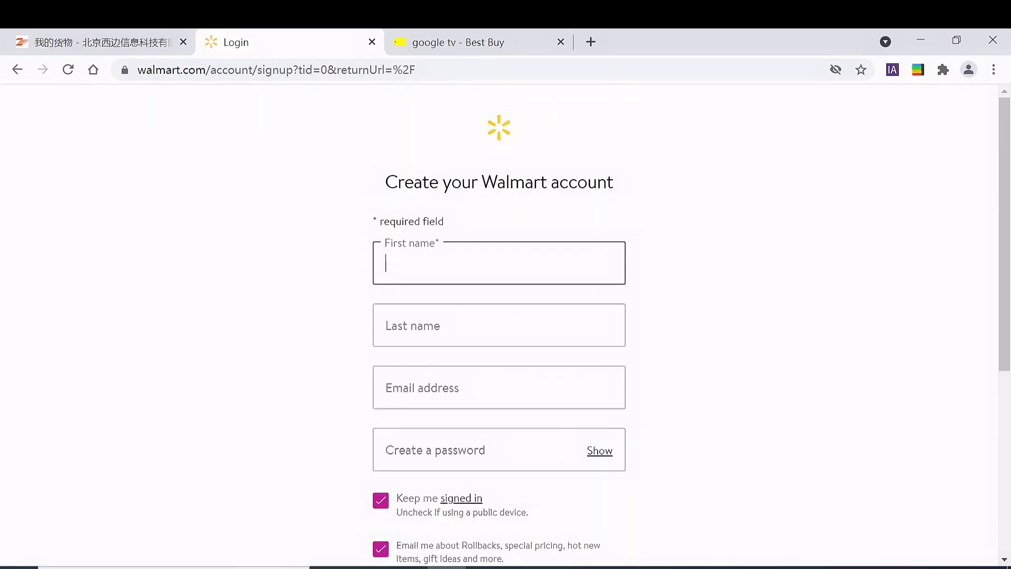
{"action": "scroll", "coordinate": [390, 296], "scroll_direction": "down", "scroll_amount": 5}
{"action": "scroll", "coordinate": [591, 352], "scroll_direction": "up", "scroll_amount": 5}
{"action": "left_click", "coordinate": [16, 70]}
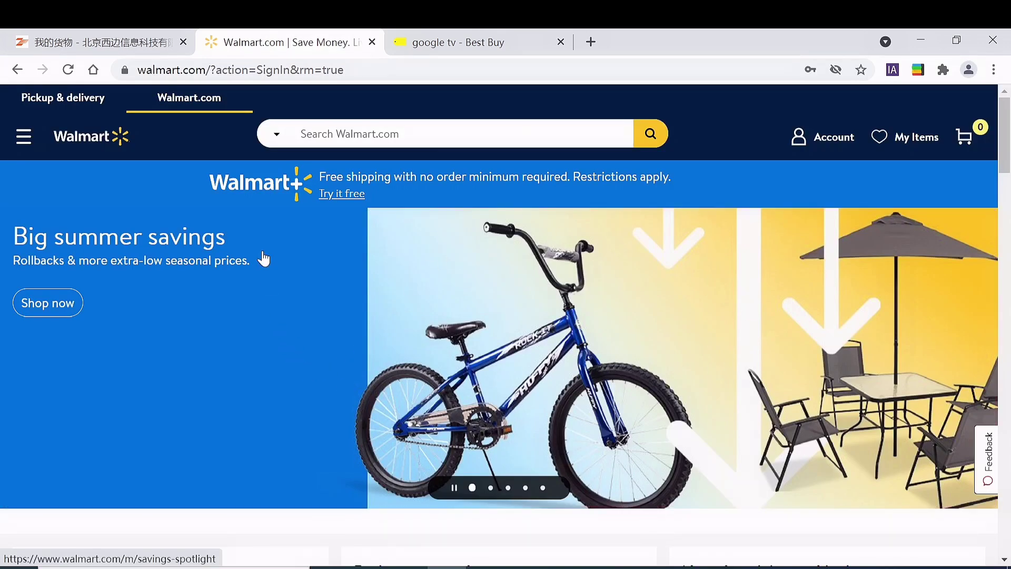
- Search Walmart for googletv and open the product page of the Chromecast with Google TV in 4K HDR - Snow
{"action": "left_click", "coordinate": [305, 134]}
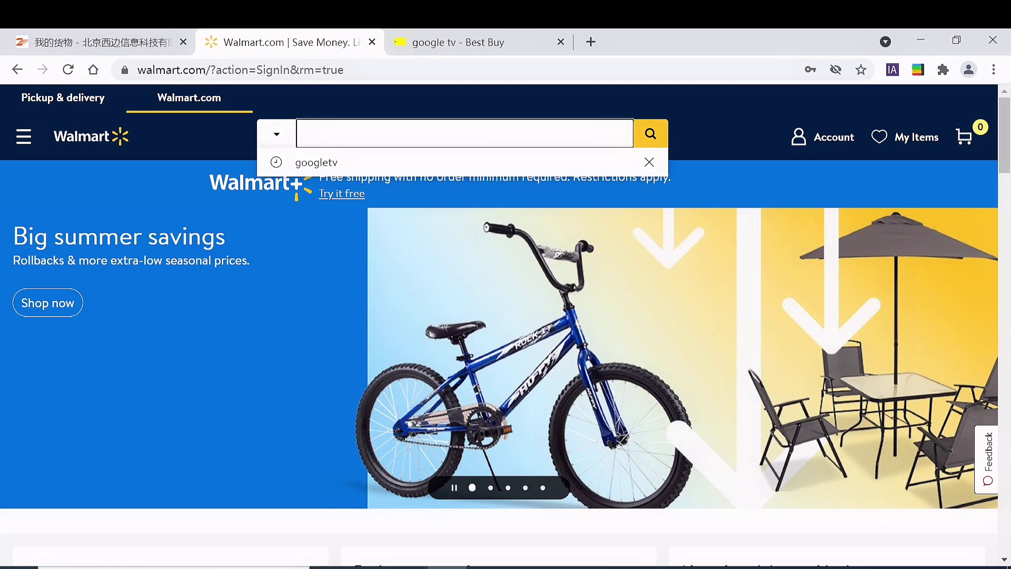
{"action": "left_click", "coordinate": [310, 167]}
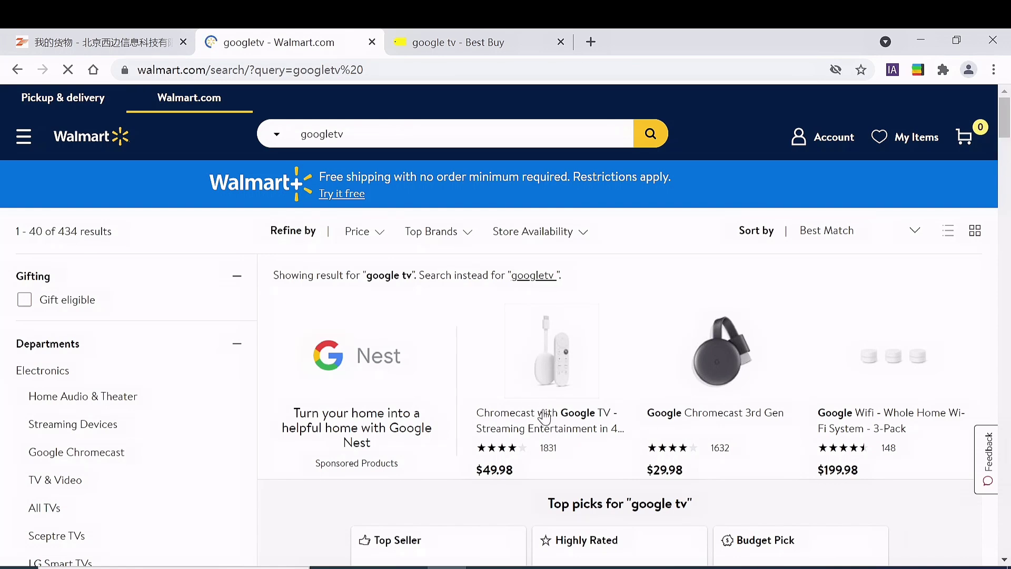
{"action": "left_click", "coordinate": [493, 375]}
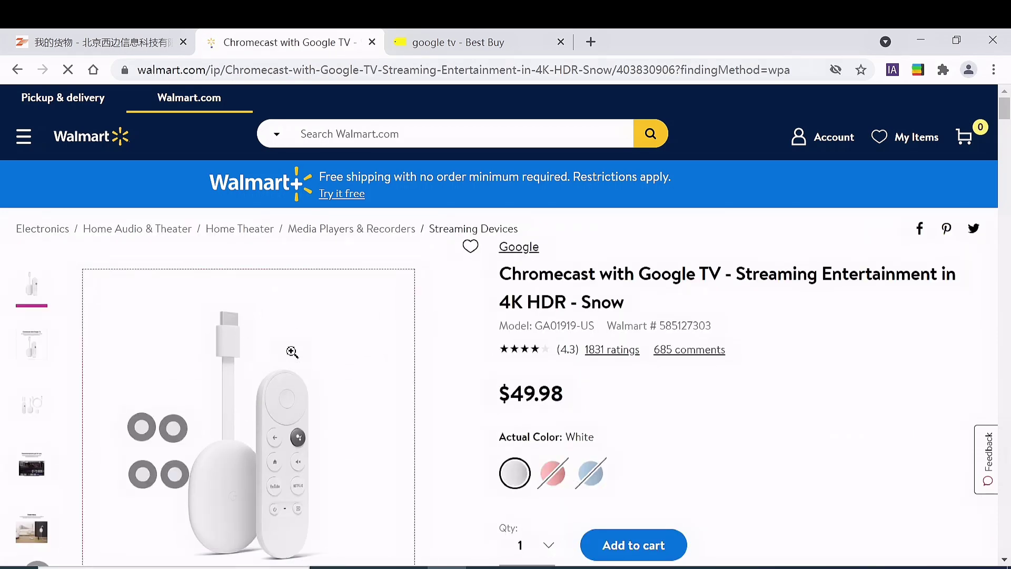
- Review the Chromecast's price and colour options, and set the purchase quantity to 2
{"action": "scroll", "coordinate": [767, 368], "scroll_direction": "down", "scroll_amount": 3}
{"action": "scroll", "coordinate": [753, 378], "scroll_direction": "up", "scroll_amount": 3}
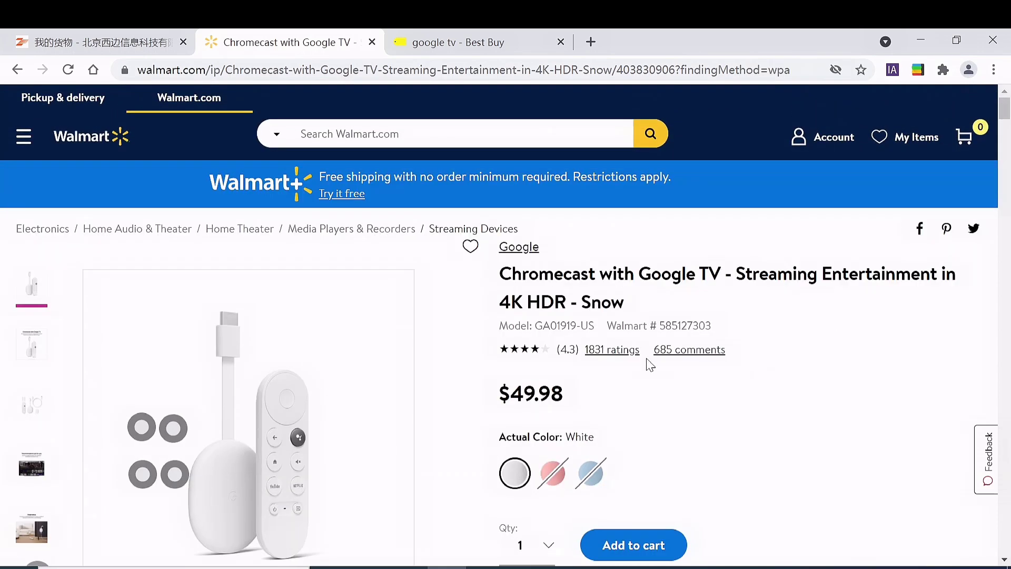
{"action": "scroll", "coordinate": [650, 363], "scroll_direction": "down", "scroll_amount": 3}
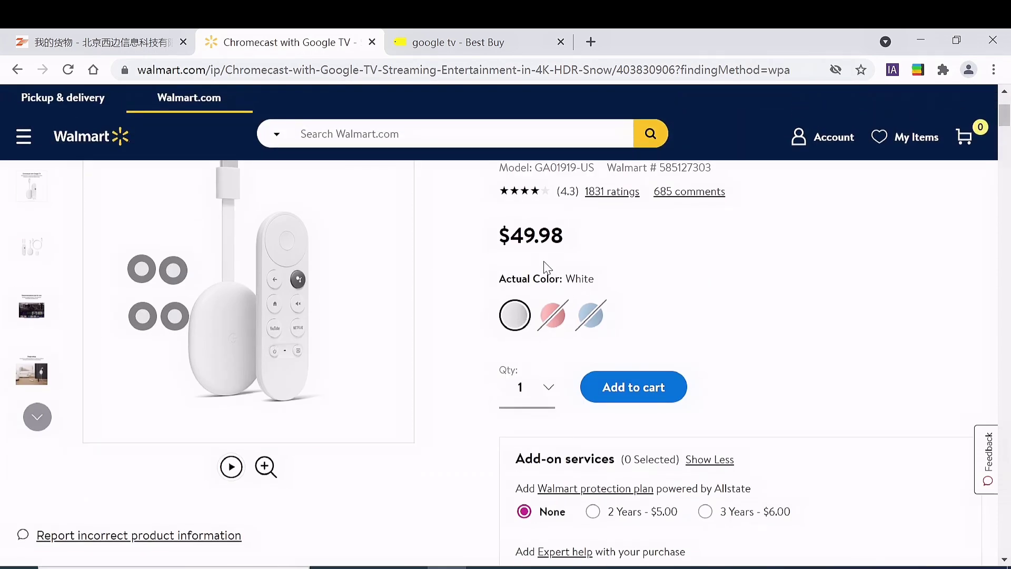
{"action": "scroll", "coordinate": [551, 258], "scroll_direction": "up", "scroll_amount": 3}
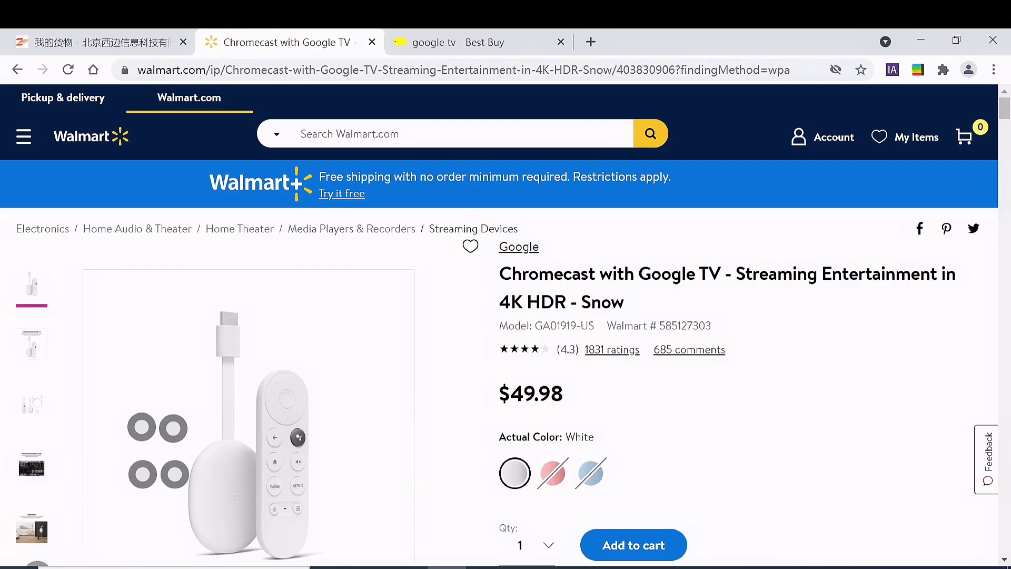
{"action": "scroll", "coordinate": [591, 388], "scroll_direction": "down", "scroll_amount": 3}
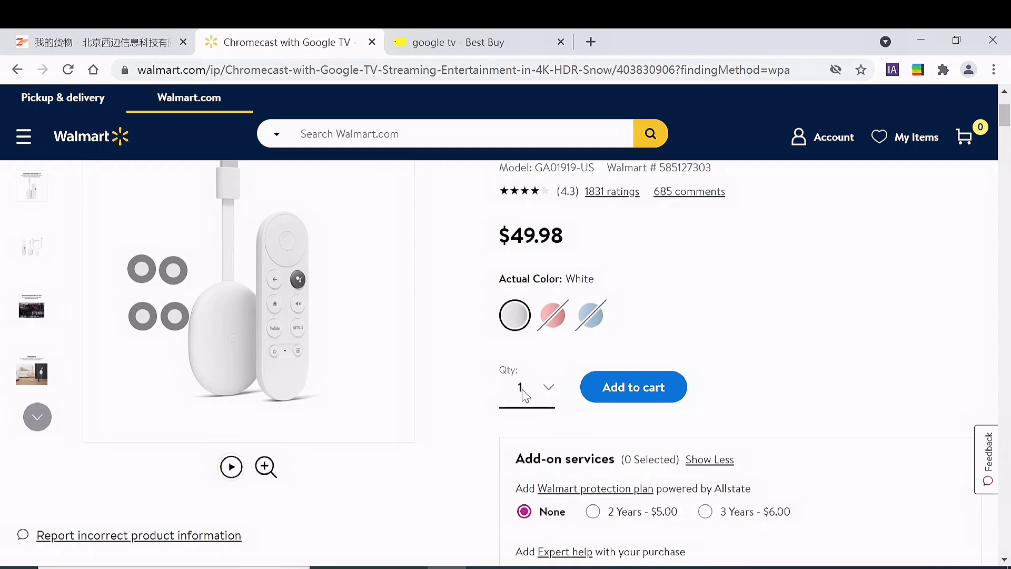
{"action": "left_click", "coordinate": [552, 391]}
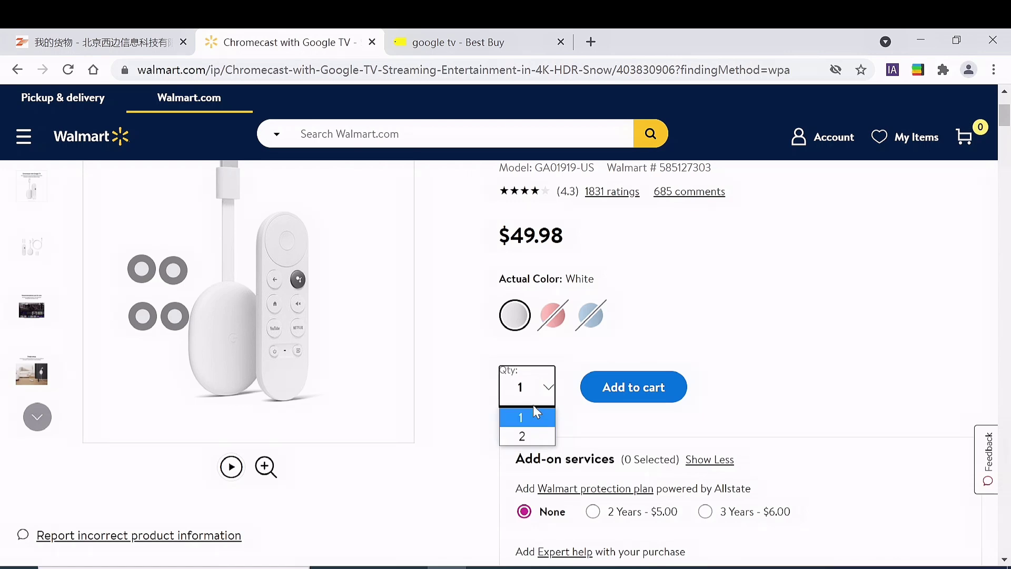
{"action": "left_click", "coordinate": [526, 437]}
{"action": "left_click", "coordinate": [759, 419]}
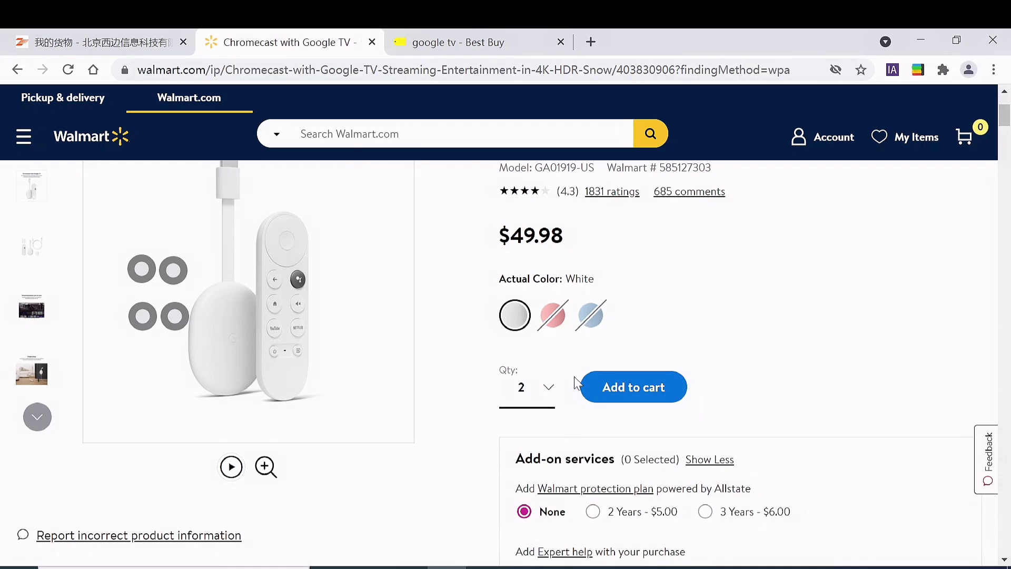
- Examine the Chromecast's add-on services, delivery options and seller information on the product page
{"action": "scroll", "coordinate": [758, 342], "scroll_direction": "down", "scroll_amount": 1}
{"action": "scroll", "coordinate": [763, 341], "scroll_direction": "down", "scroll_amount": 1}
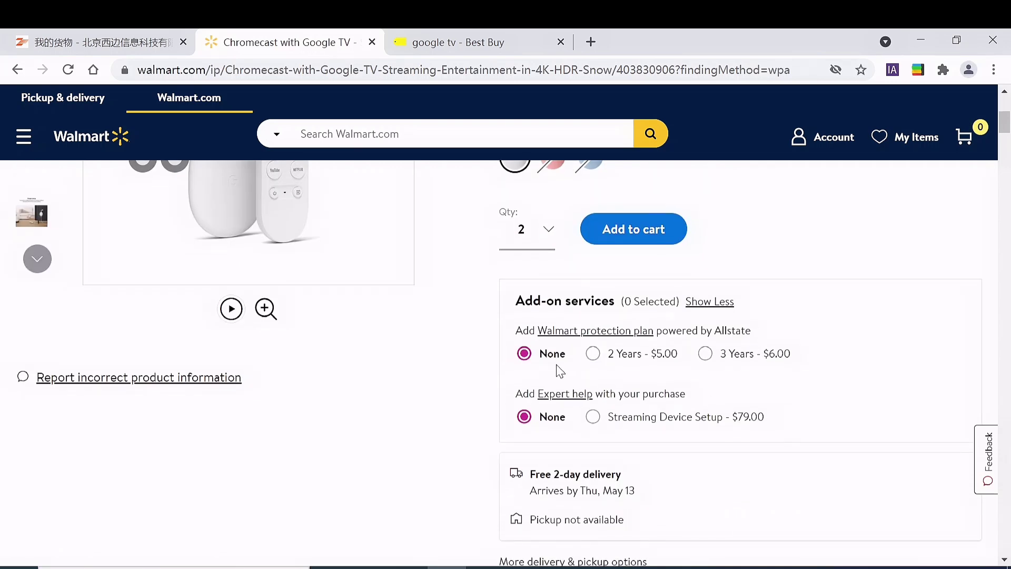
{"action": "scroll", "coordinate": [632, 358], "scroll_direction": "down", "scroll_amount": 2}
{"action": "scroll", "coordinate": [580, 316], "scroll_direction": "up", "scroll_amount": 1}
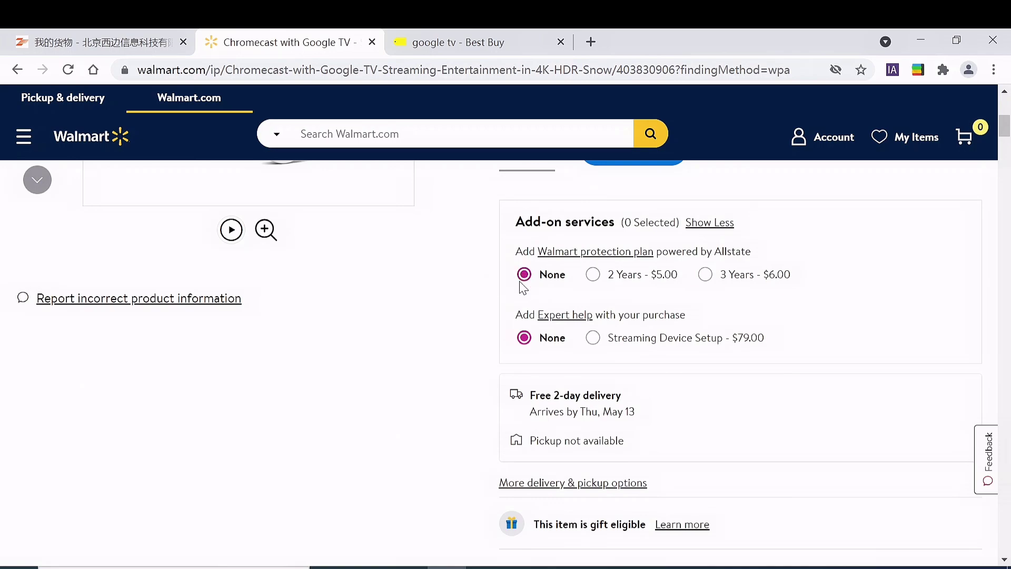
{"action": "scroll", "coordinate": [527, 341], "scroll_direction": "down", "scroll_amount": 4}
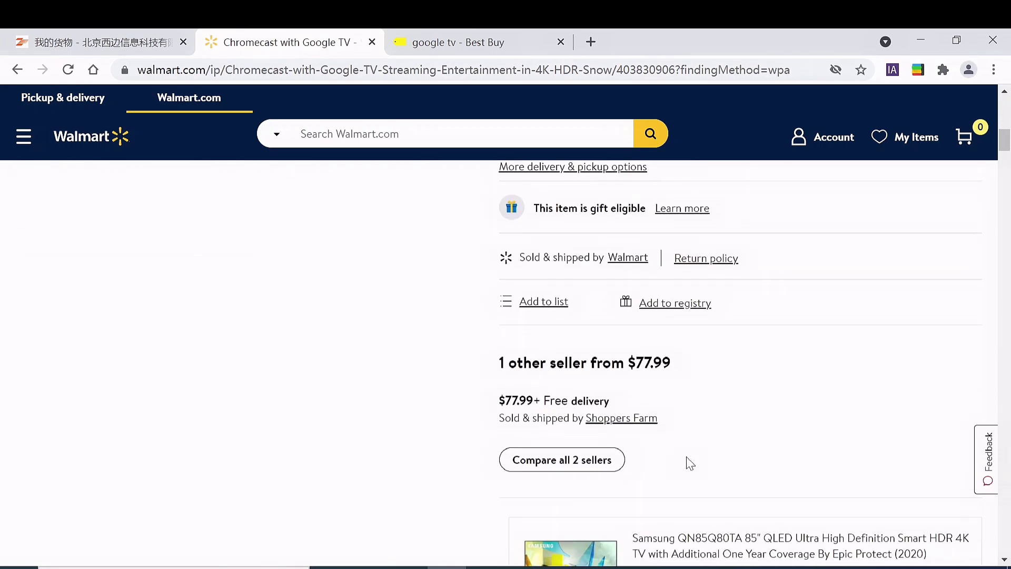
{"action": "scroll", "coordinate": [678, 464], "scroll_direction": "up", "scroll_amount": 10}
{"action": "scroll", "coordinate": [699, 413], "scroll_direction": "down", "scroll_amount": 3}
{"action": "scroll", "coordinate": [738, 401], "scroll_direction": "up", "scroll_amount": 3}
{"action": "scroll", "coordinate": [707, 400], "scroll_direction": "down", "scroll_amount": 2}
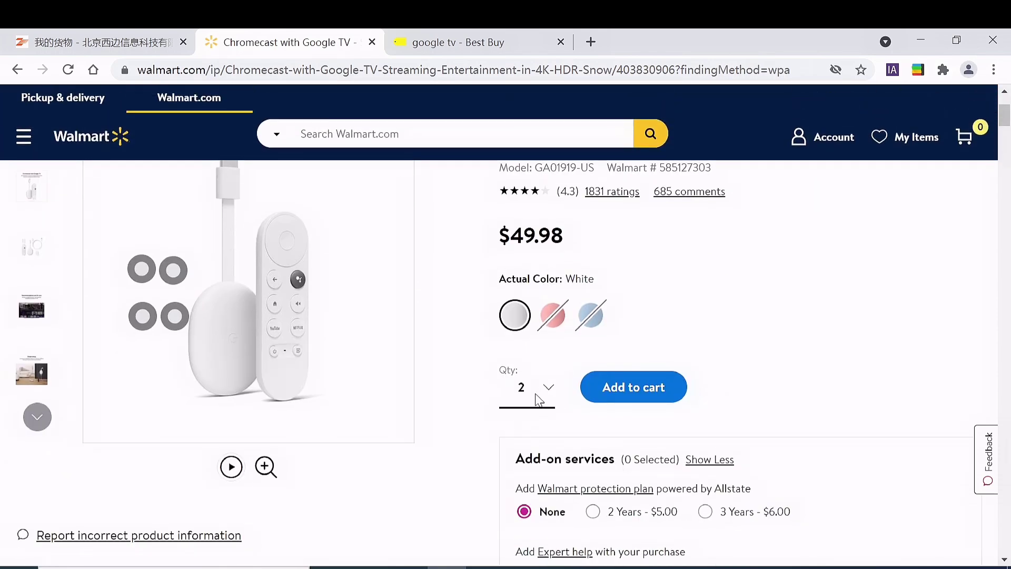
- Add the two Chromecasts to the cart and translate the cart confirmation page into Simplified Chinese
{"action": "left_click", "coordinate": [642, 389]}
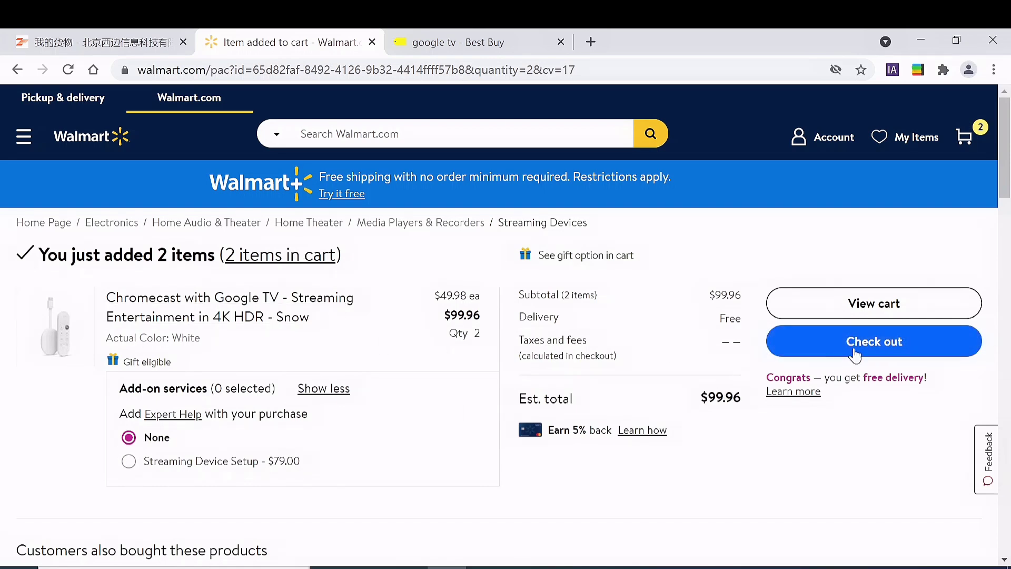
{"action": "left_click", "coordinate": [871, 356]}
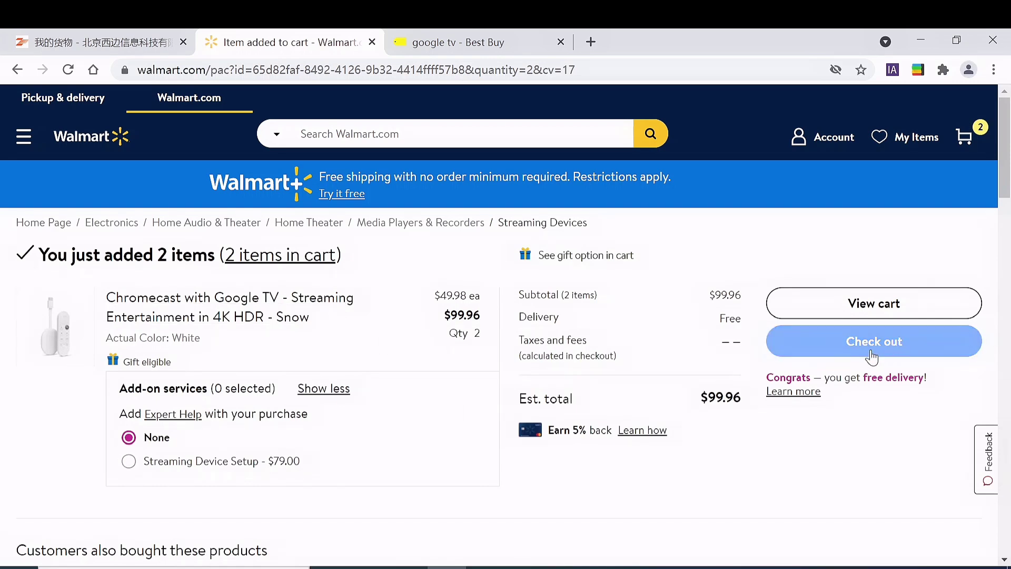
{"action": "right_click", "coordinate": [464, 426]}
{"action": "left_click", "coordinate": [532, 298]}
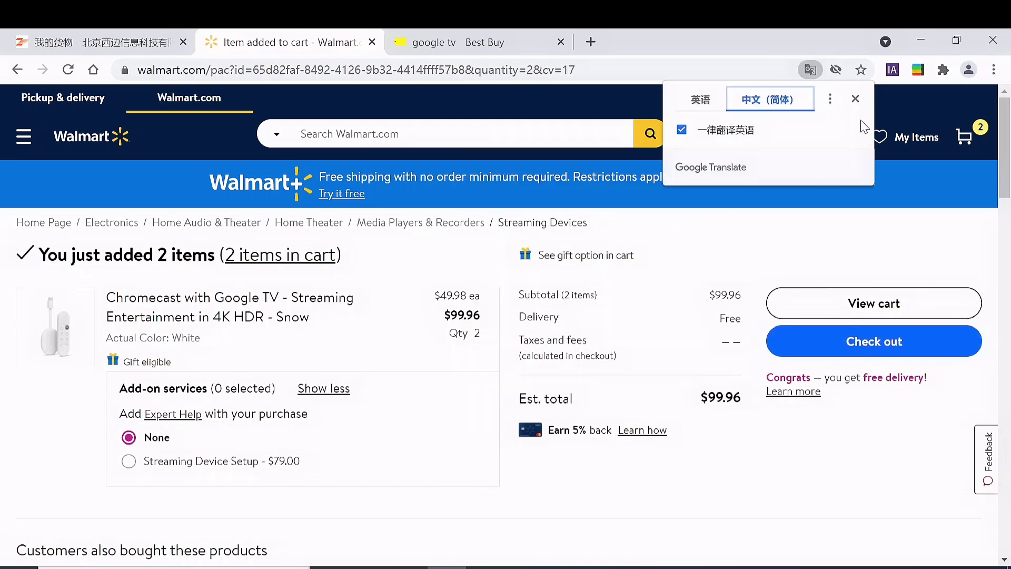
{"action": "left_click", "coordinate": [855, 99]}
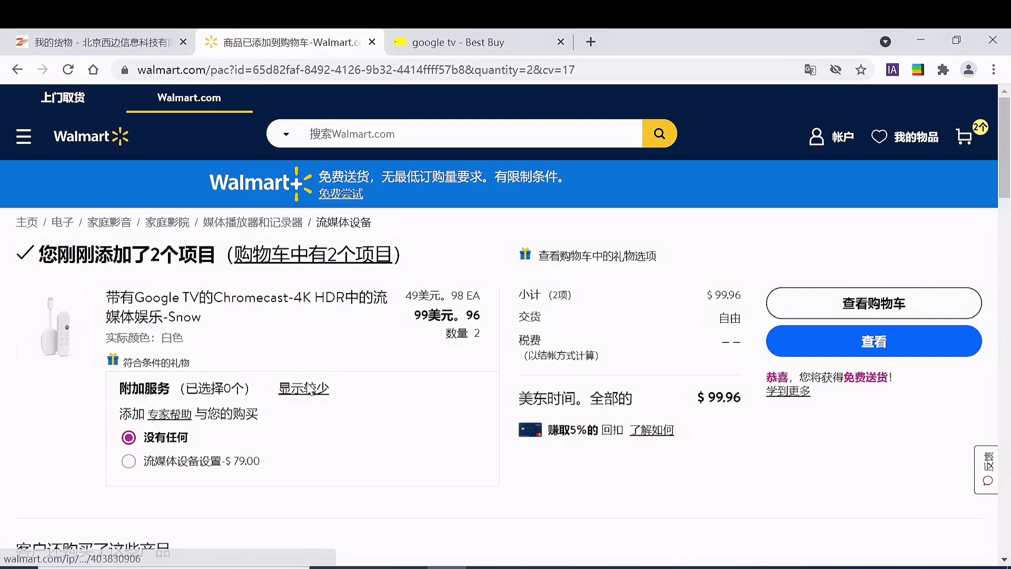
- Proceed to checkout and continue with the free delivery option arriving Tue, May 18
{"action": "left_click", "coordinate": [884, 350]}
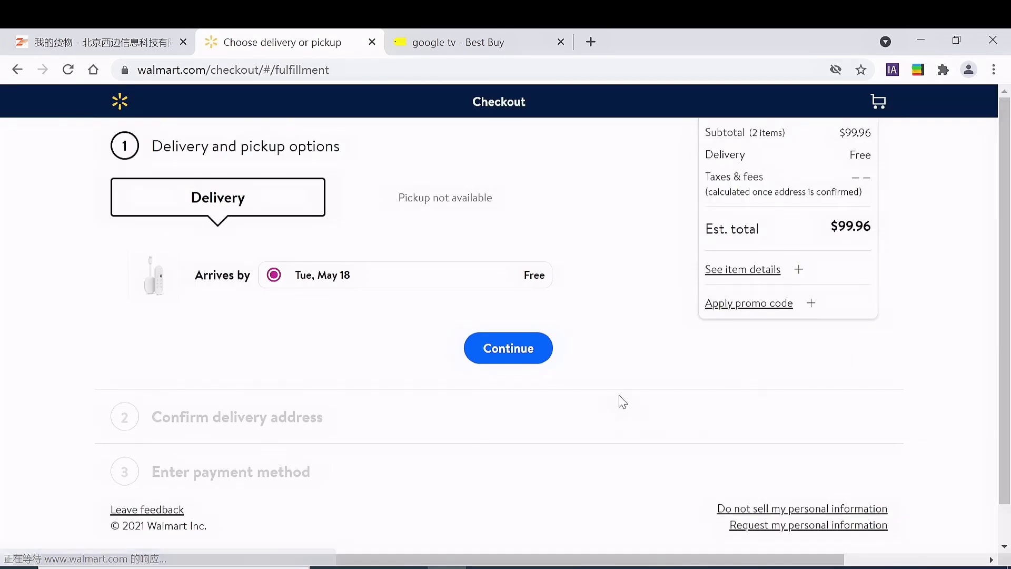
{"action": "scroll", "coordinate": [446, 350], "scroll_direction": "down", "scroll_amount": 1}
{"action": "scroll", "coordinate": [446, 389], "scroll_direction": "up", "scroll_amount": 1}
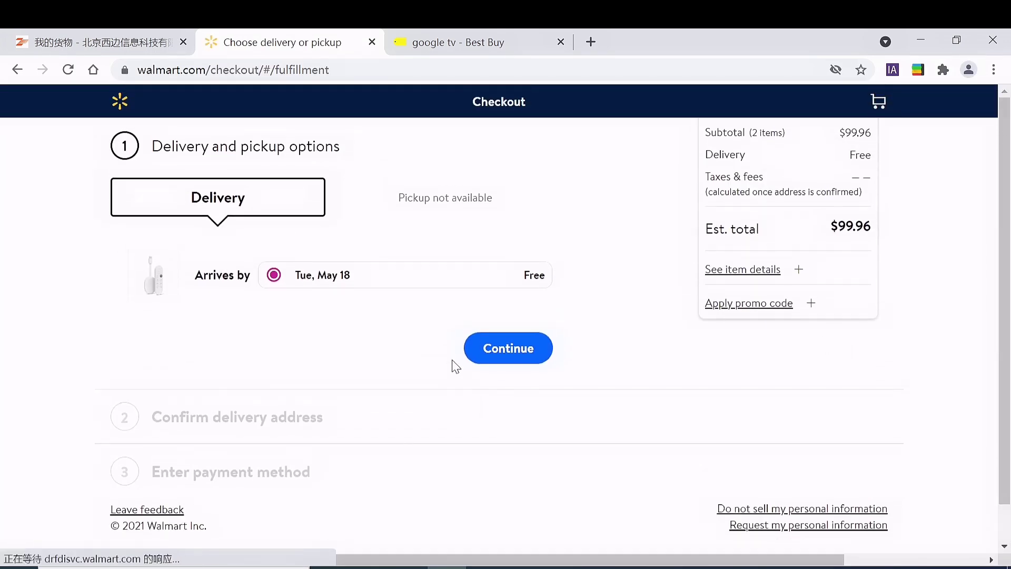
{"action": "left_click", "coordinate": [499, 347]}
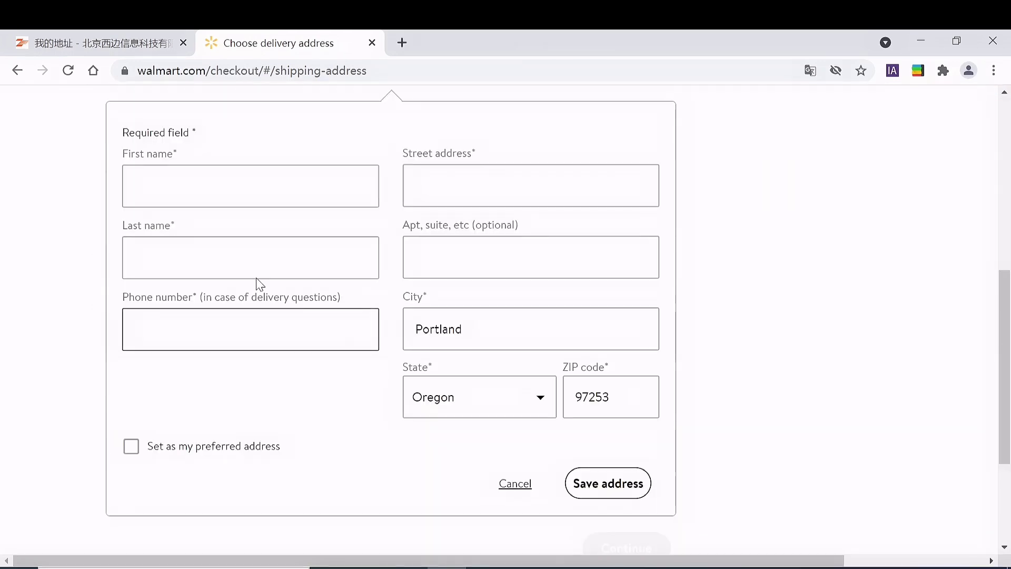
- Examine the name, phone number, street address and city fields of the new delivery address form
{"action": "left_click", "coordinate": [175, 158]}
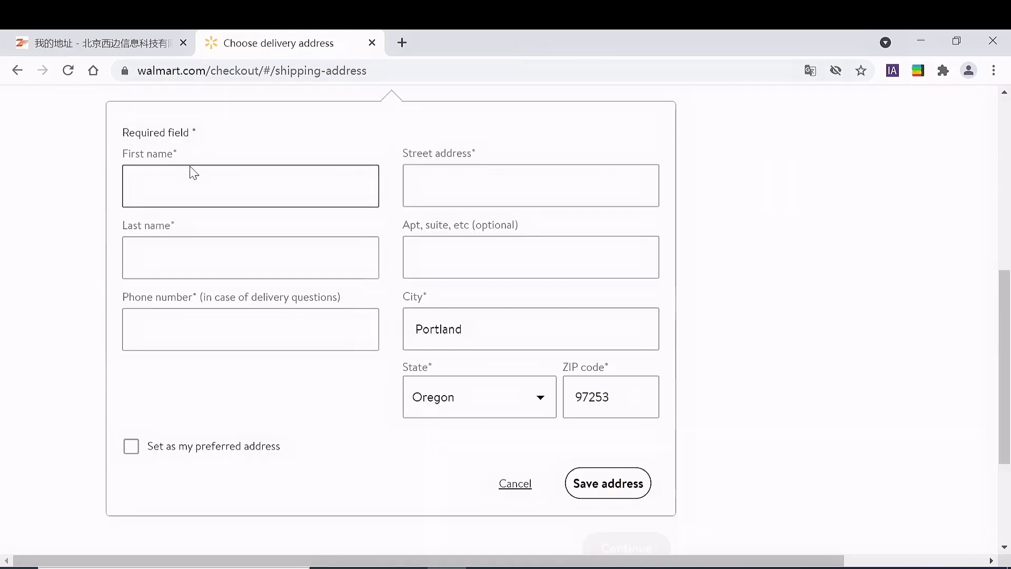
{"action": "key", "text": "Tab"}
{"action": "left_click", "coordinate": [413, 203]}
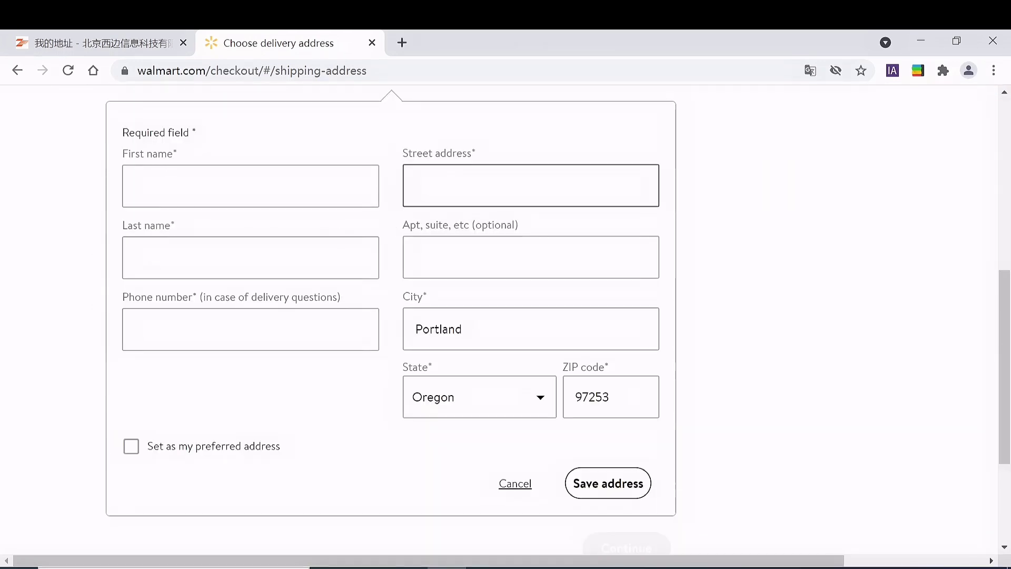
{"action": "left_click", "coordinate": [368, 253]}
{"action": "key", "text": "Tab"}
{"action": "left_click", "coordinate": [355, 364]}
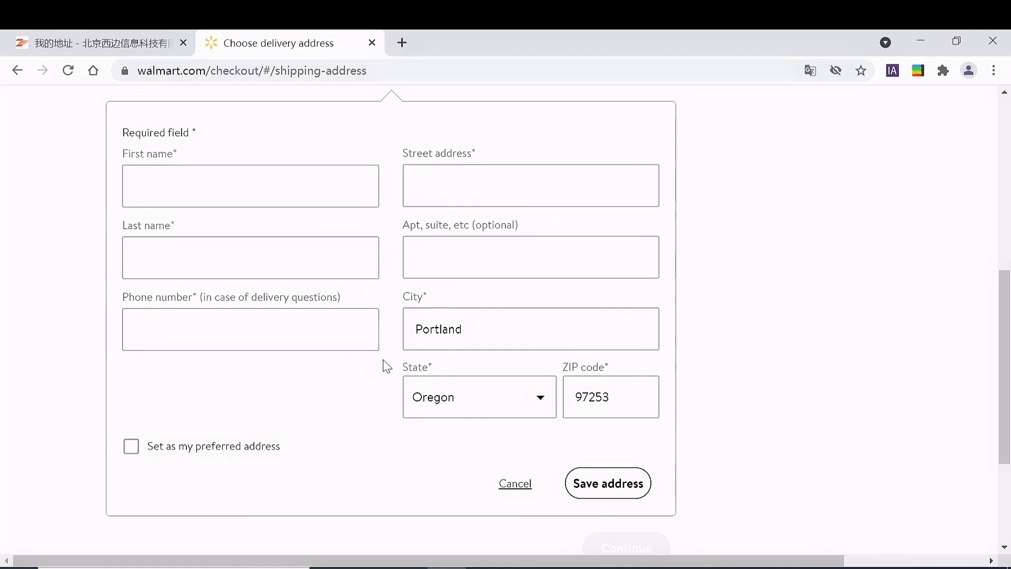
- Compare the Oregon warehouse address on the forwarding site with the fields of Walmart's delivery address form
{"action": "left_click", "coordinate": [45, 37]}
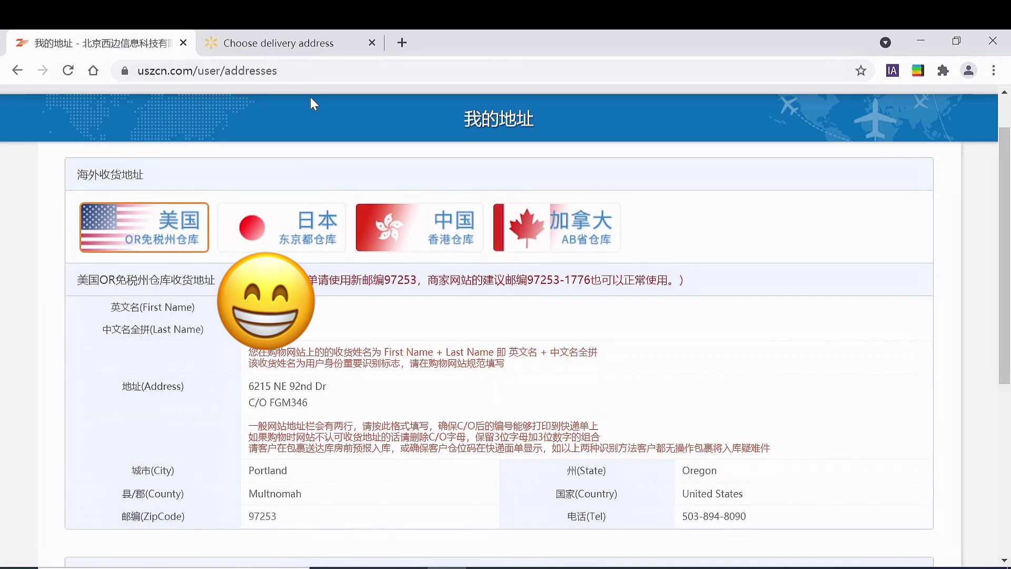
{"action": "left_click", "coordinate": [287, 43]}
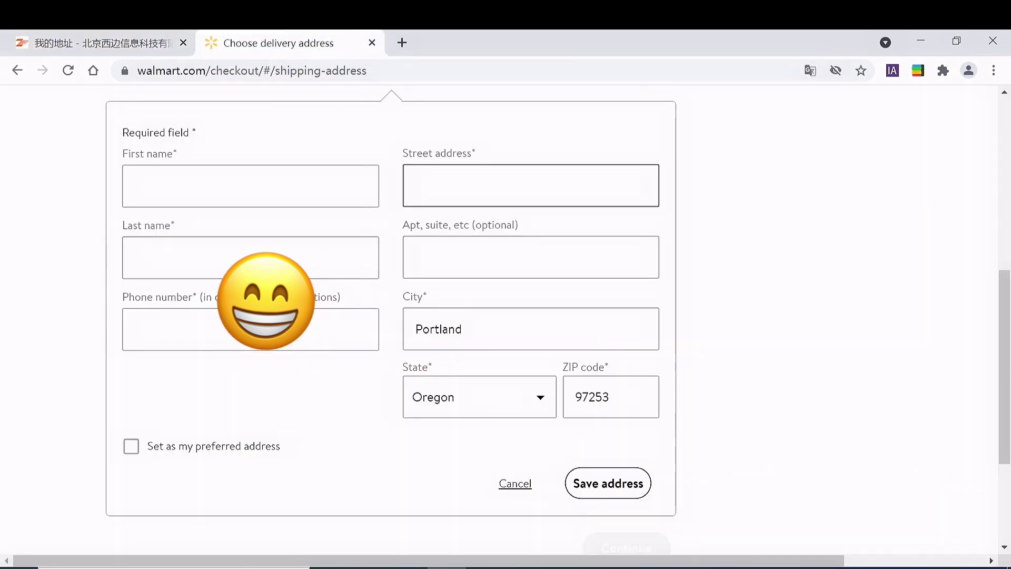
{"action": "key", "text": "ctrl+shift+Tab"}
{"action": "left_click", "coordinate": [284, 46]}
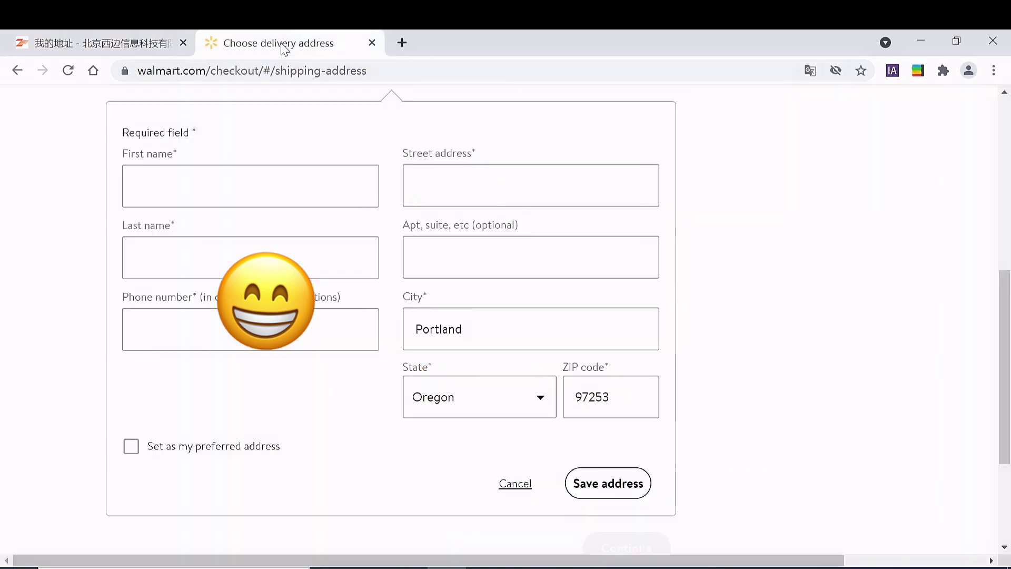
{"action": "left_click", "coordinate": [530, 257]}
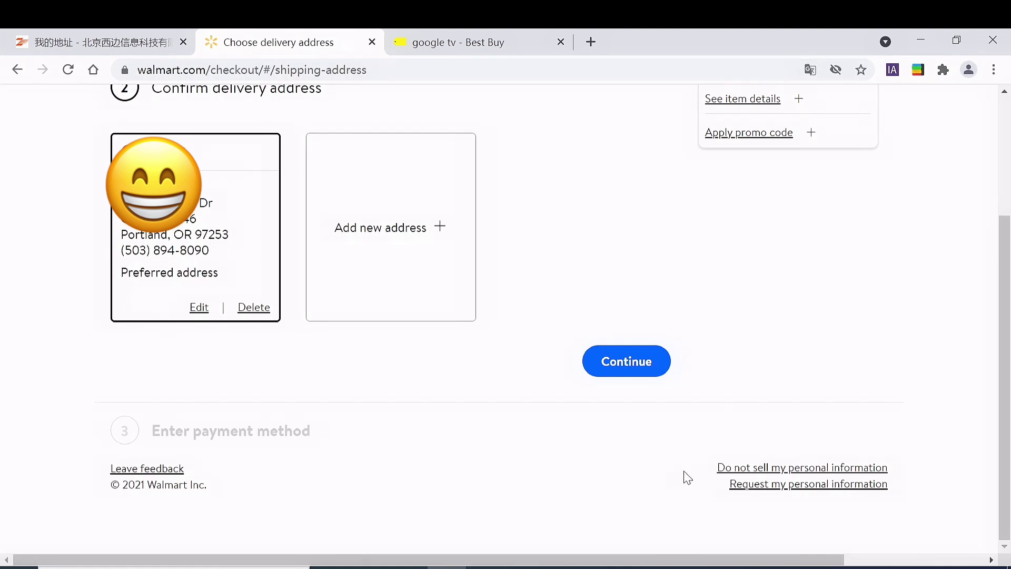
- Continue checkout with the saved preferred delivery address and translate the payment method page into Simplified Chinese
{"action": "left_click", "coordinate": [638, 370]}
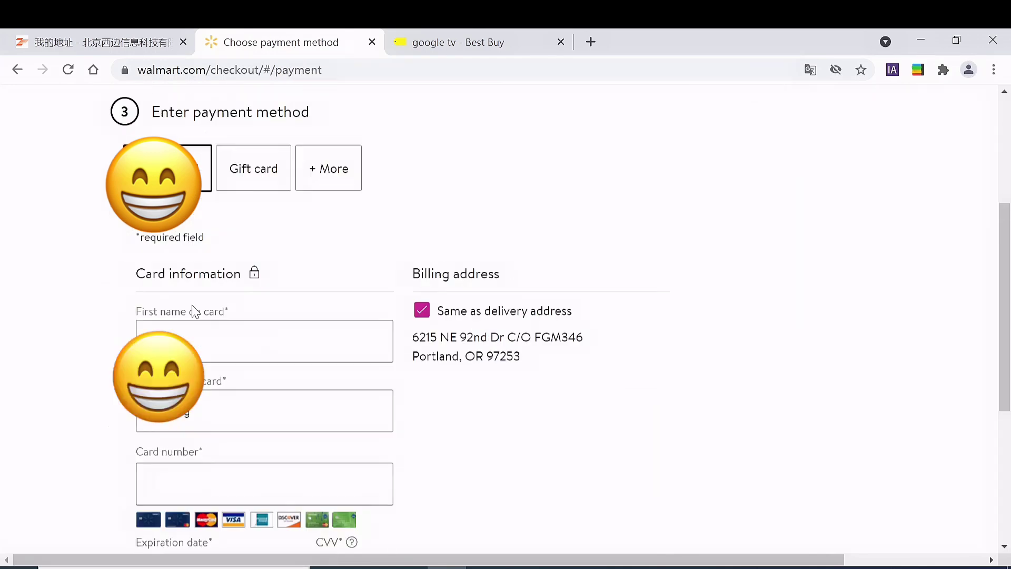
{"action": "left_click", "coordinate": [187, 211]}
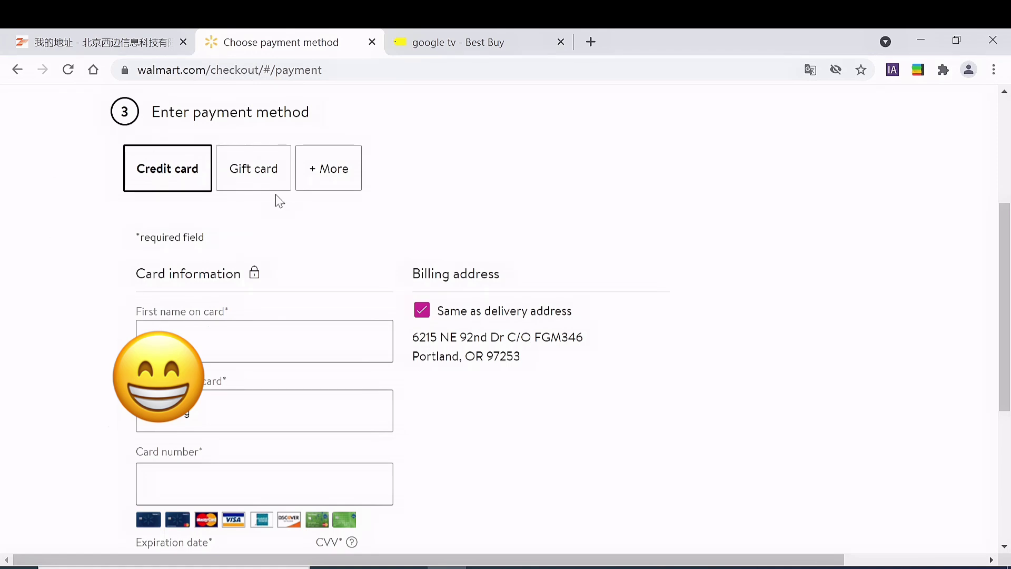
{"action": "right_click", "coordinate": [661, 189]}
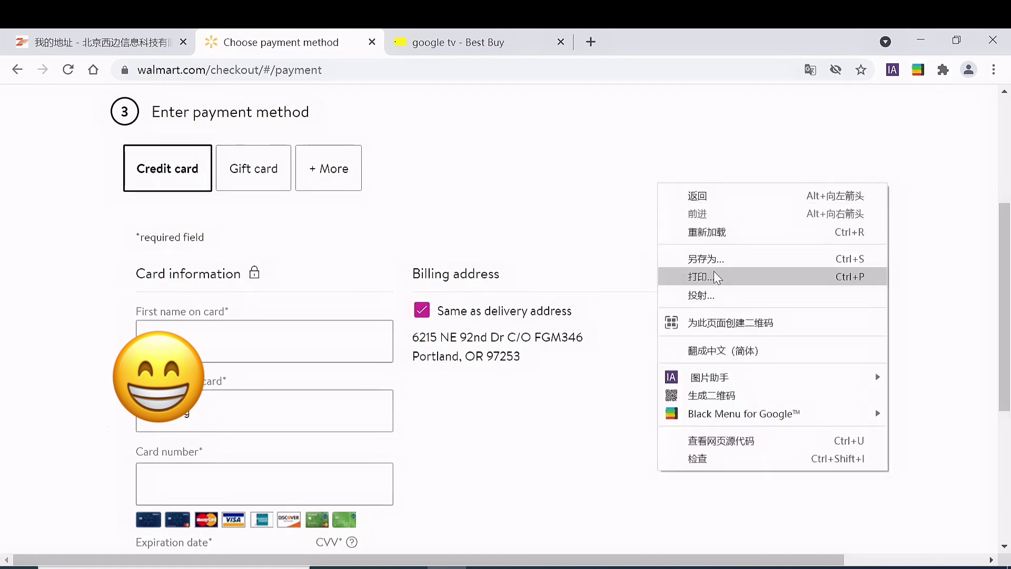
{"action": "left_click", "coordinate": [716, 350]}
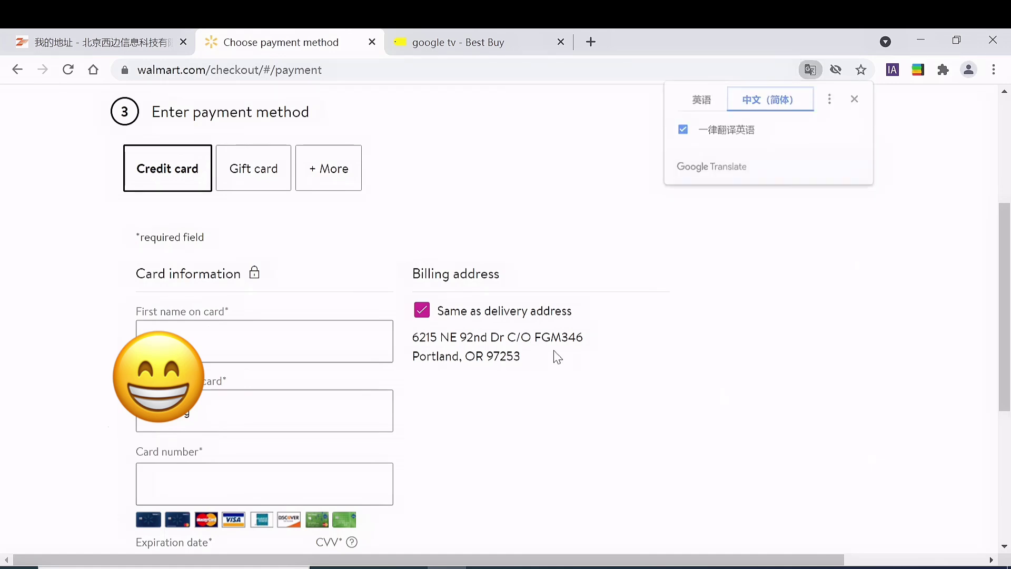
{"action": "left_click", "coordinate": [858, 100]}
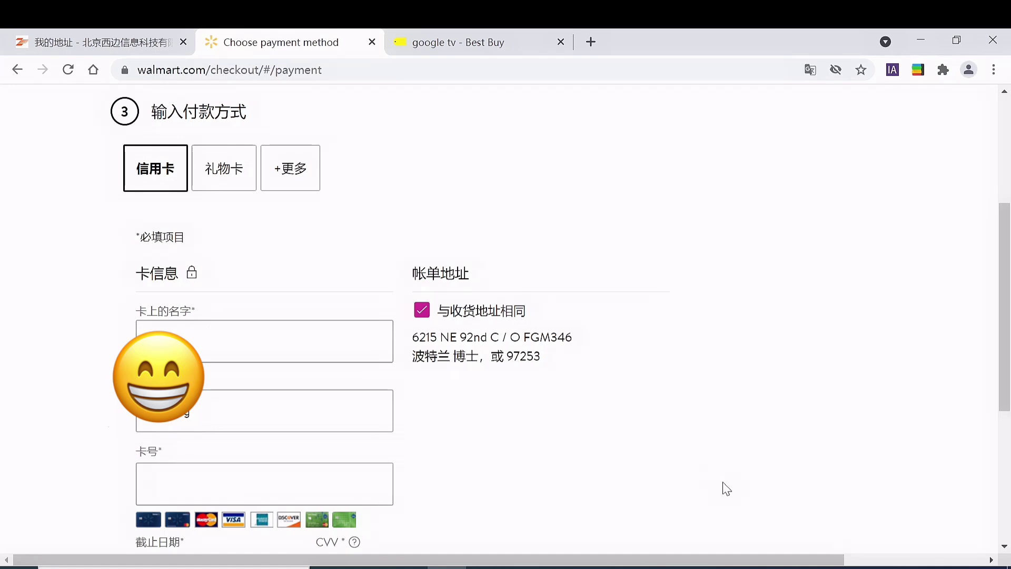
{"action": "left_click", "coordinate": [304, 180]}
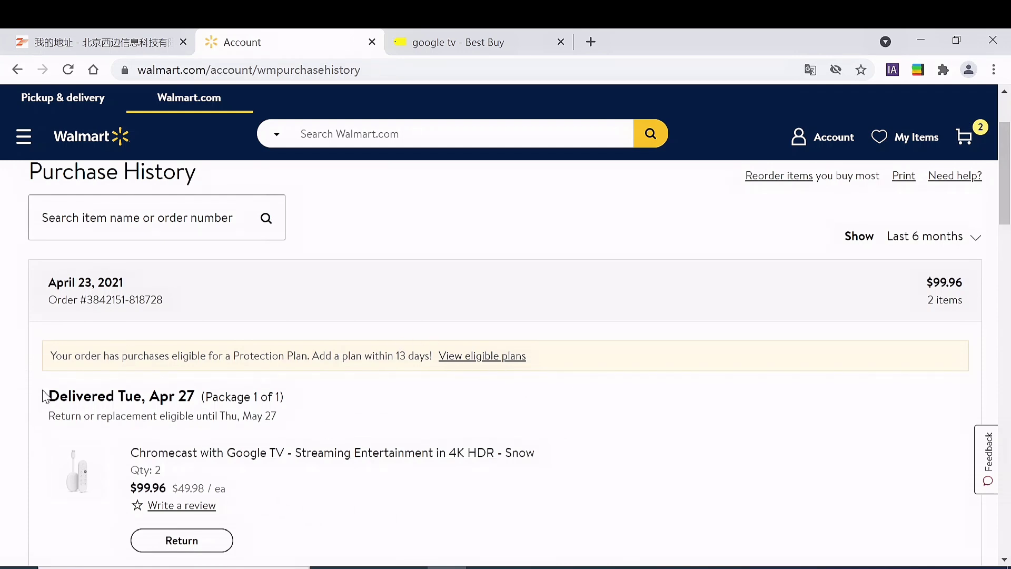
- Examine the order number of the delivered Chromecast order in the Walmart purchase history
{"action": "left_click_drag", "start_coordinate": [163, 299], "coordinate": [93, 300]}
{"action": "left_click", "coordinate": [93, 300]}
{"action": "left_click_drag", "start_coordinate": [164, 299], "coordinate": [57, 300]}
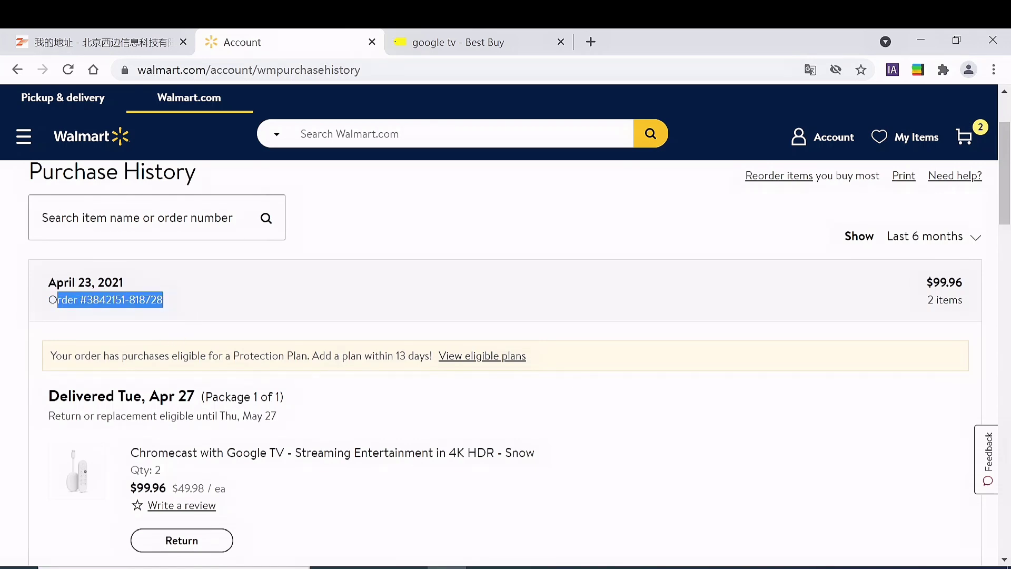
{"action": "left_click", "coordinate": [264, 313]}
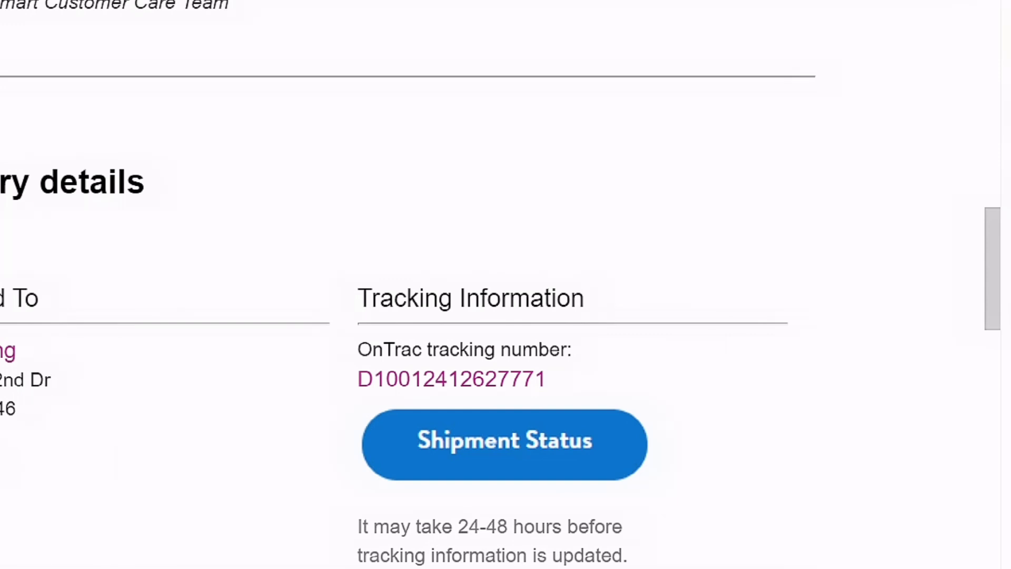
- Copy the OnTrac tracking number from the tracking information in the delivery email
{"action": "left_click_drag", "start_coordinate": [360, 349], "coordinate": [580, 388]}
{"action": "left_click", "coordinate": [574, 389]}
{"action": "left_click_drag", "start_coordinate": [549, 380], "coordinate": [359, 380]}
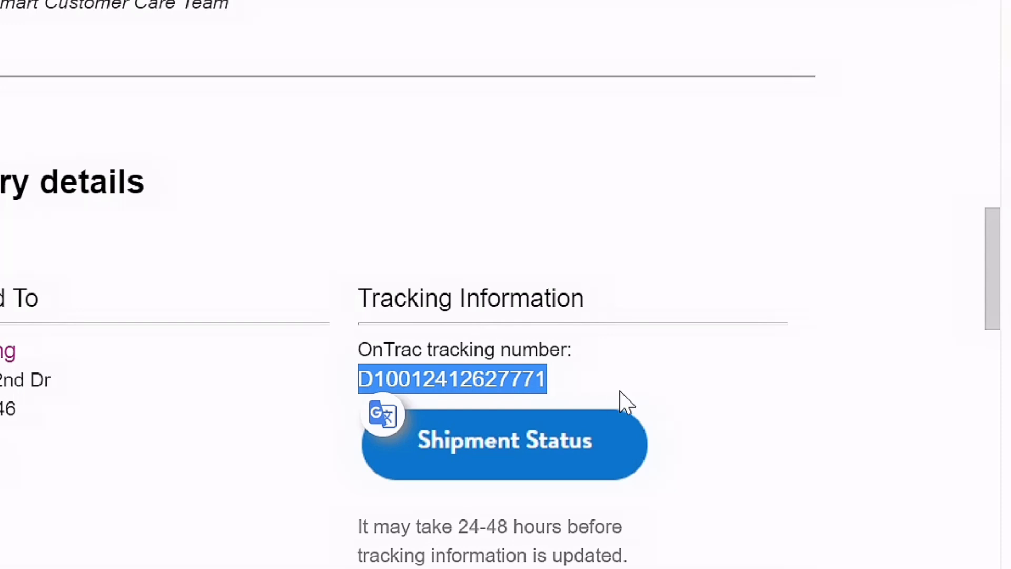
{"action": "left_click", "coordinate": [594, 381]}
{"action": "left_click_drag", "start_coordinate": [554, 379], "coordinate": [358, 379]}
{"action": "right_click", "coordinate": [395, 381]}
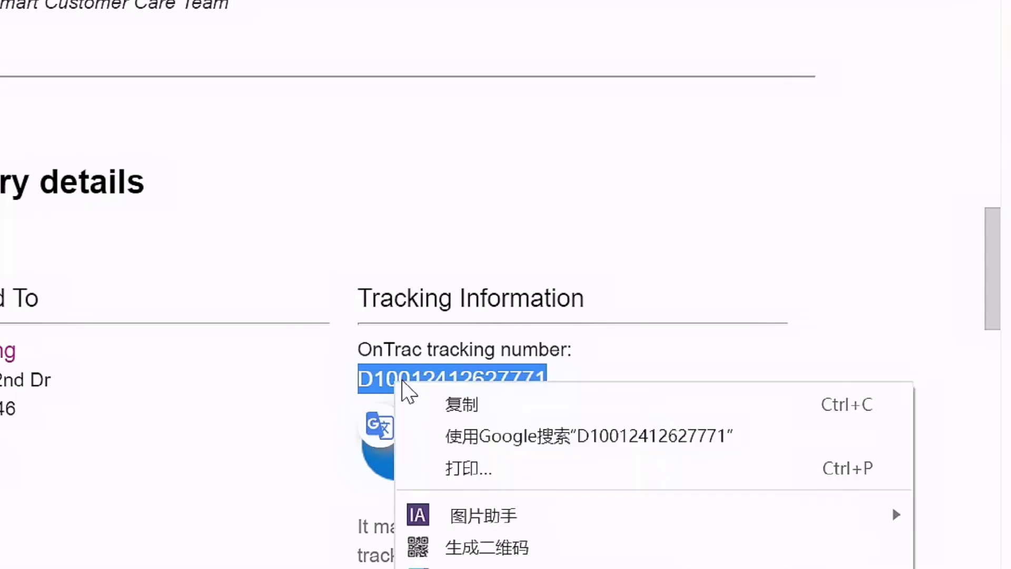
{"action": "left_click", "coordinate": [453, 400]}
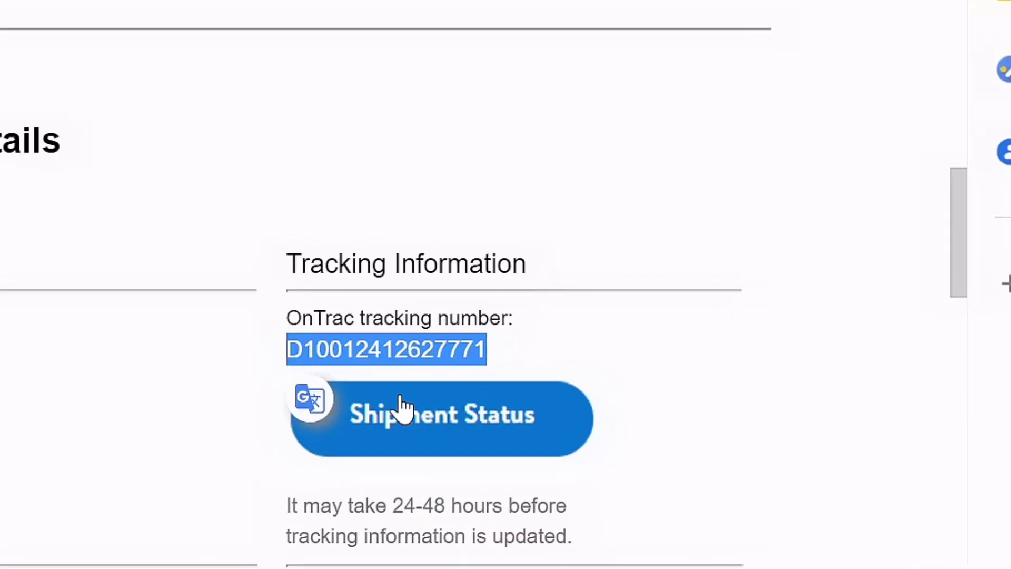
- Start a new inbound package entry on the forwarding site for the US warehouse 美国 OR免税州仓库
{"action": "left_click", "coordinate": [101, 42]}
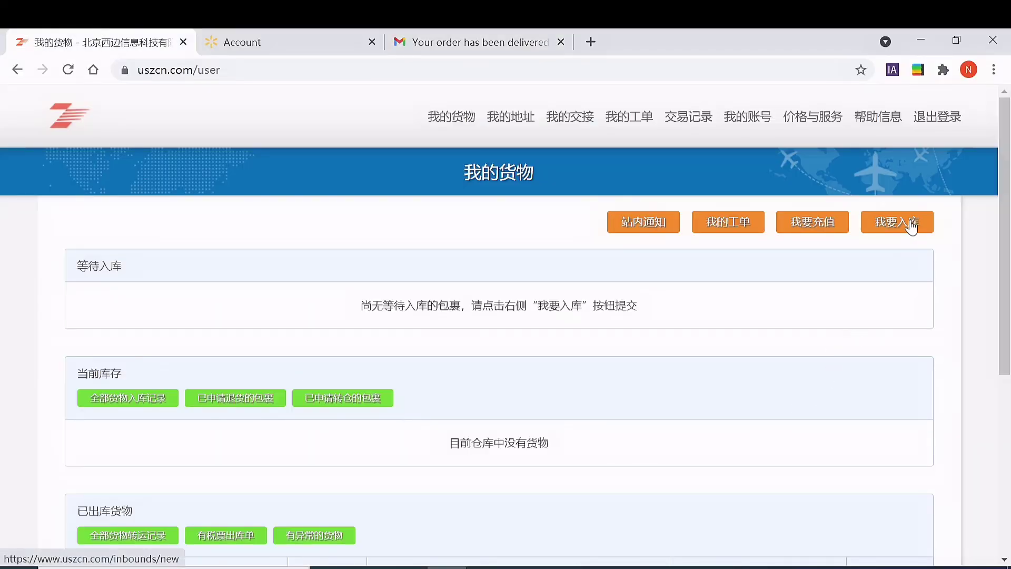
{"action": "left_click", "coordinate": [912, 227]}
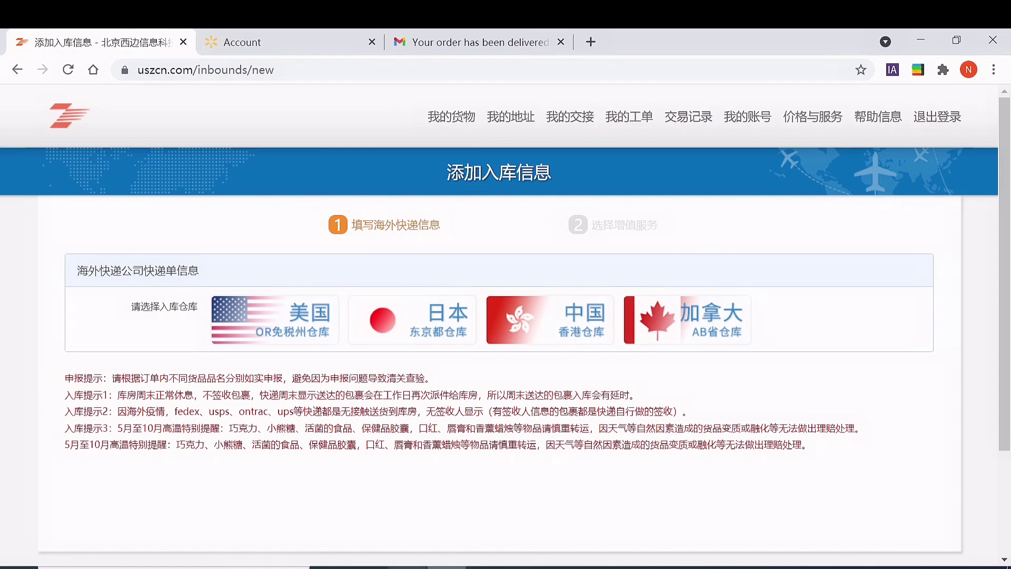
{"action": "left_click", "coordinate": [264, 310]}
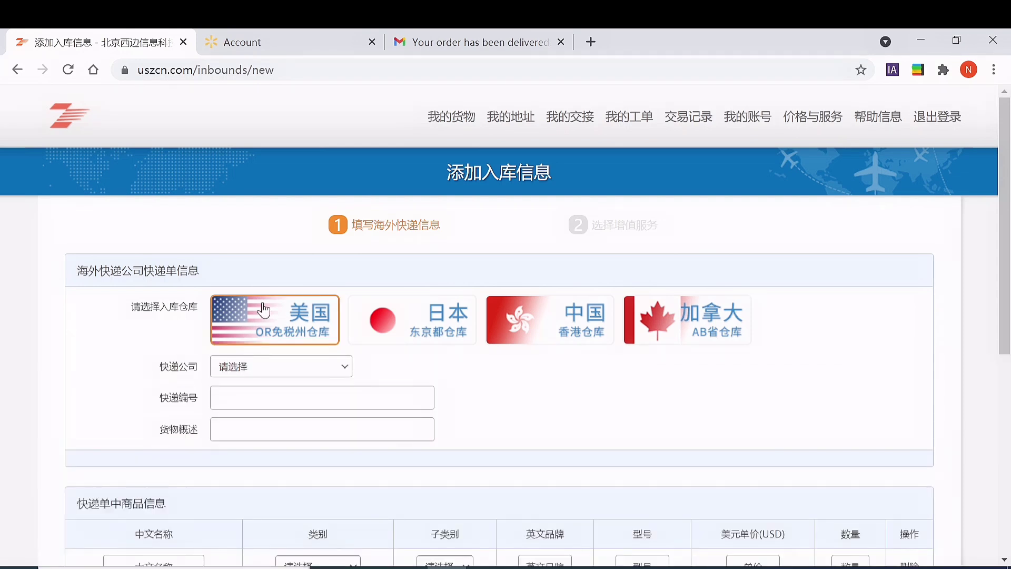
{"action": "scroll", "coordinate": [558, 406], "scroll_direction": "down", "scroll_amount": 2}
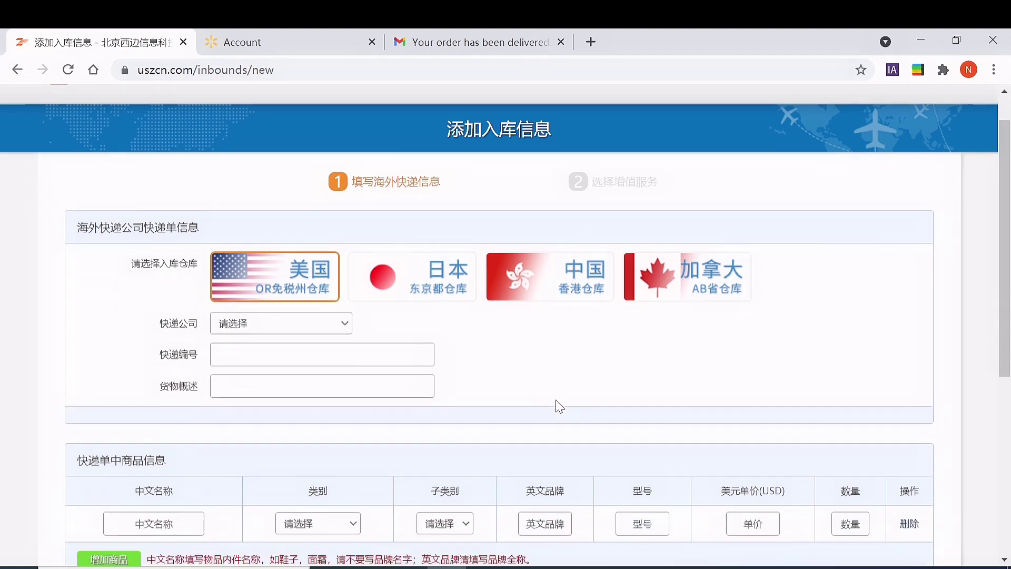
- Set the courier company to ONTRAC and enter the copied tracking number as the package's 快递编号
{"action": "left_click", "coordinate": [258, 292]}
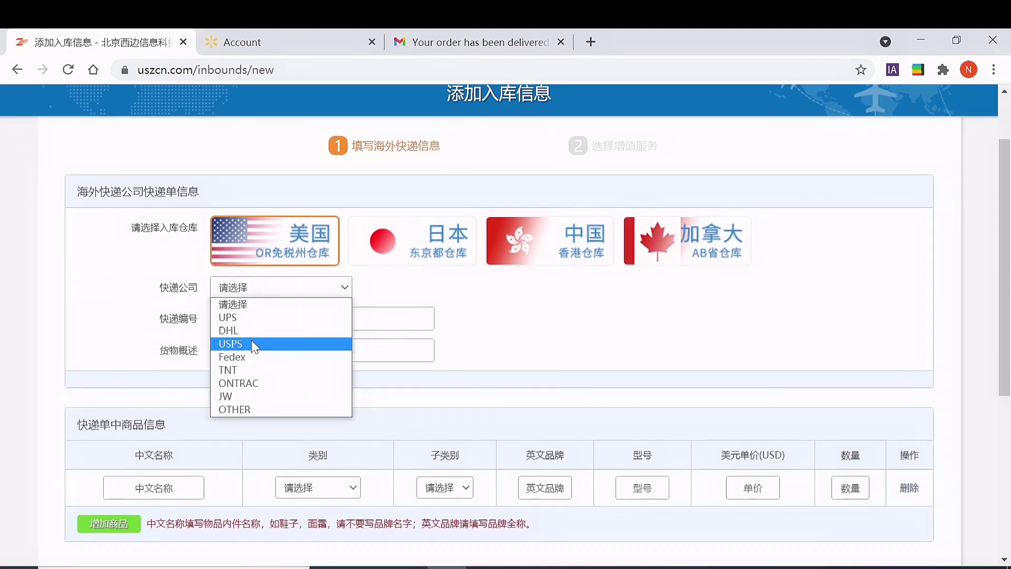
{"action": "left_click", "coordinate": [251, 384]}
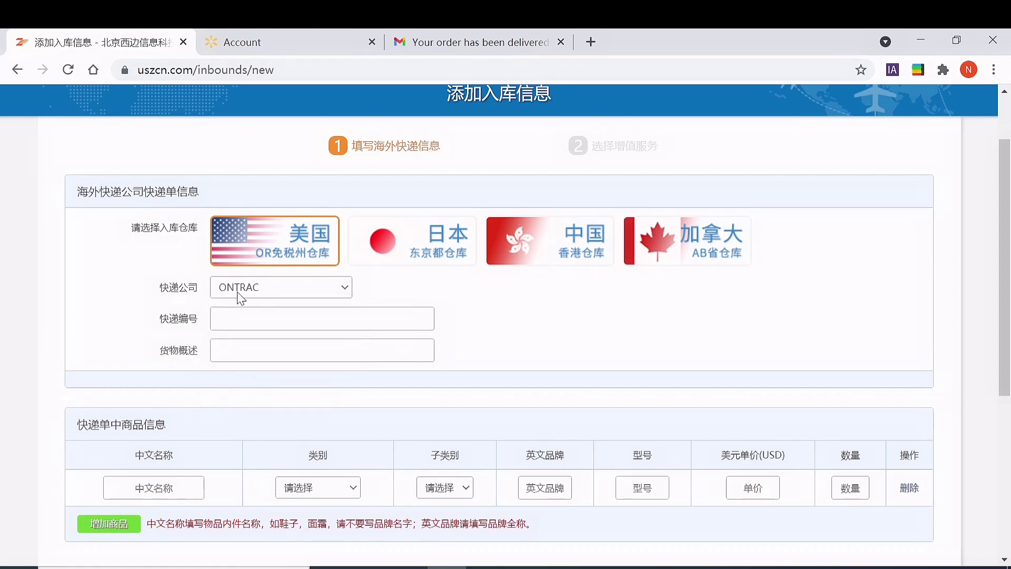
{"action": "left_click", "coordinate": [255, 291]}
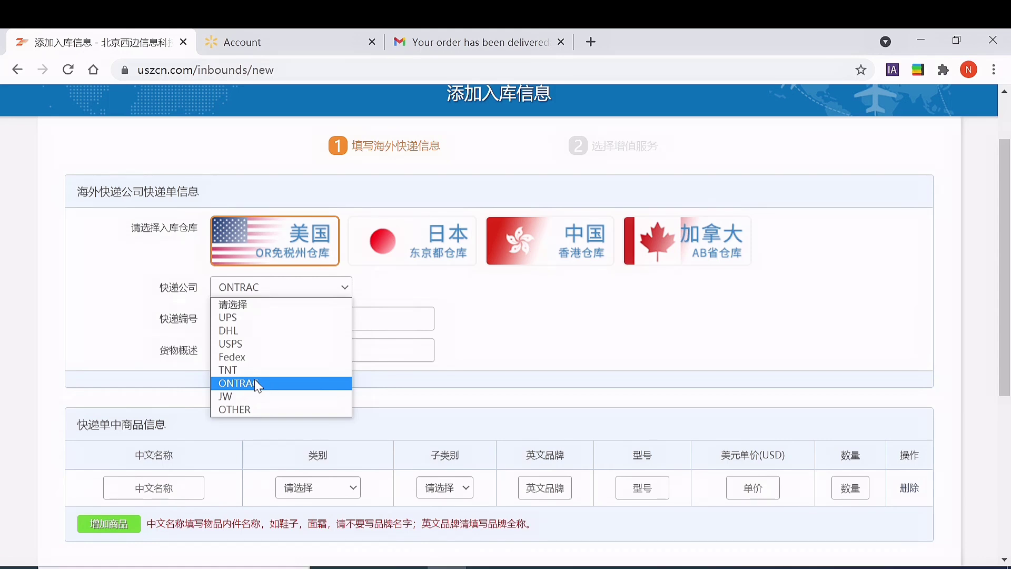
{"action": "left_click", "coordinate": [254, 381]}
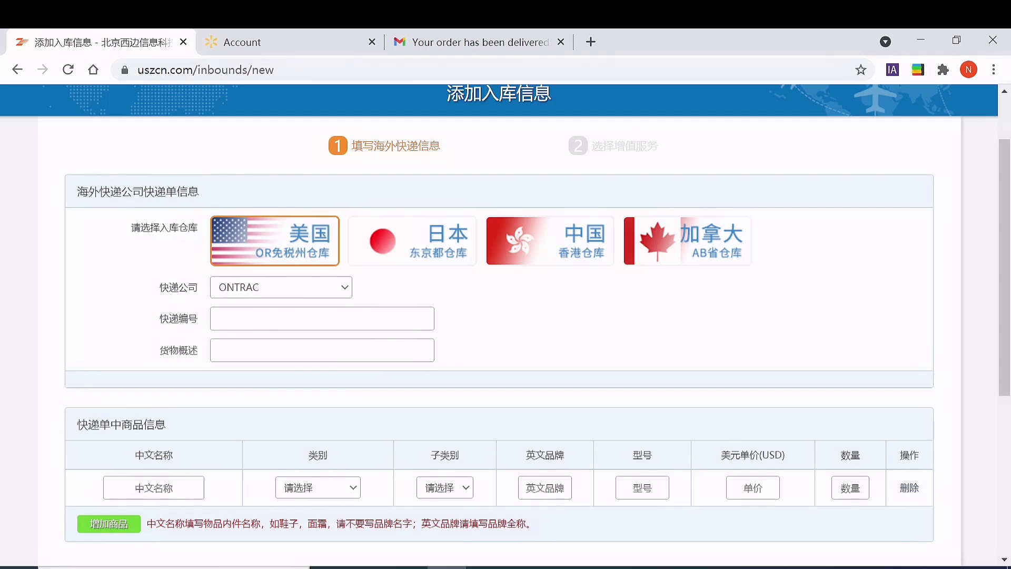
{"action": "key", "text": "ctrl+v"}
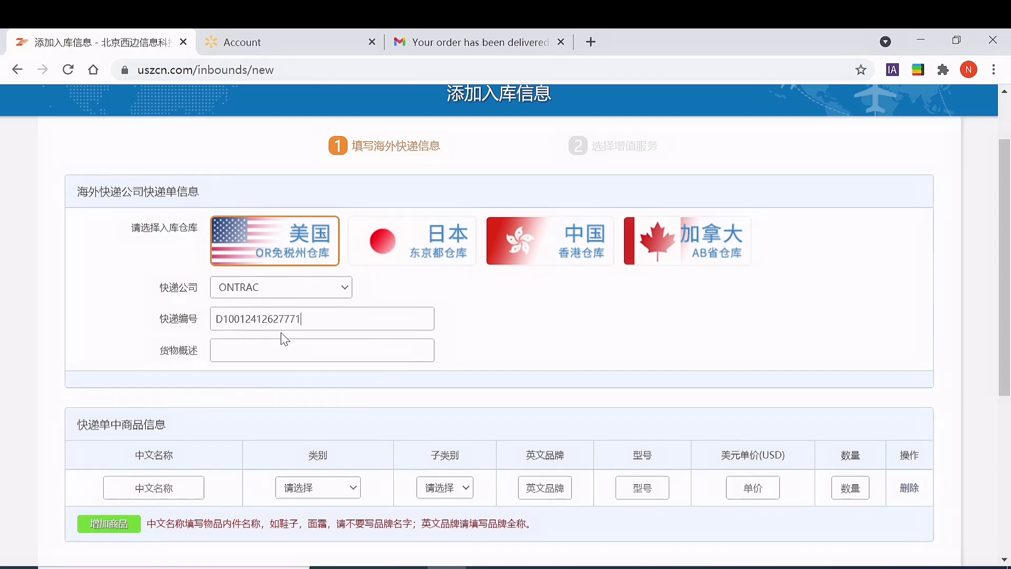
- Describe the goods as 电视盒子 and reuse that text as the item's Chinese name
{"action": "left_click", "coordinate": [321, 350]}
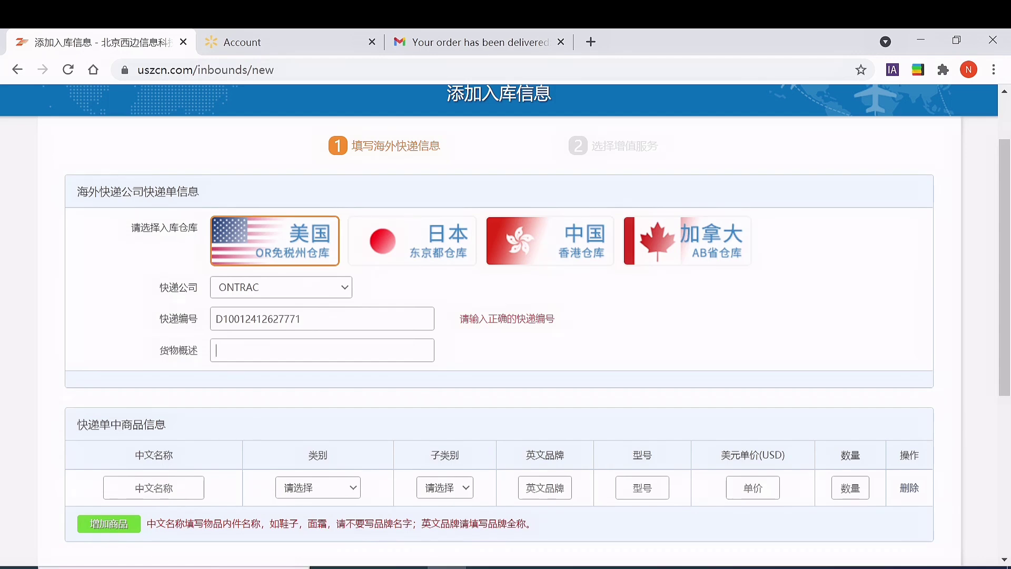
{"action": "type", "text": "电视盒子"}
{"action": "left_click", "coordinate": [199, 490]}
{"action": "left_click_drag", "start_coordinate": [217, 350], "coordinate": [256, 351]}
{"action": "key", "text": "ctrl+c"}
{"action": "left_click", "coordinate": [184, 487]}
{"action": "key", "text": "ctrl+v"}
- Classify the item as 家用电器 with subcategory 其他小家电, and set its English brand to google
{"action": "left_click", "coordinate": [341, 491]}
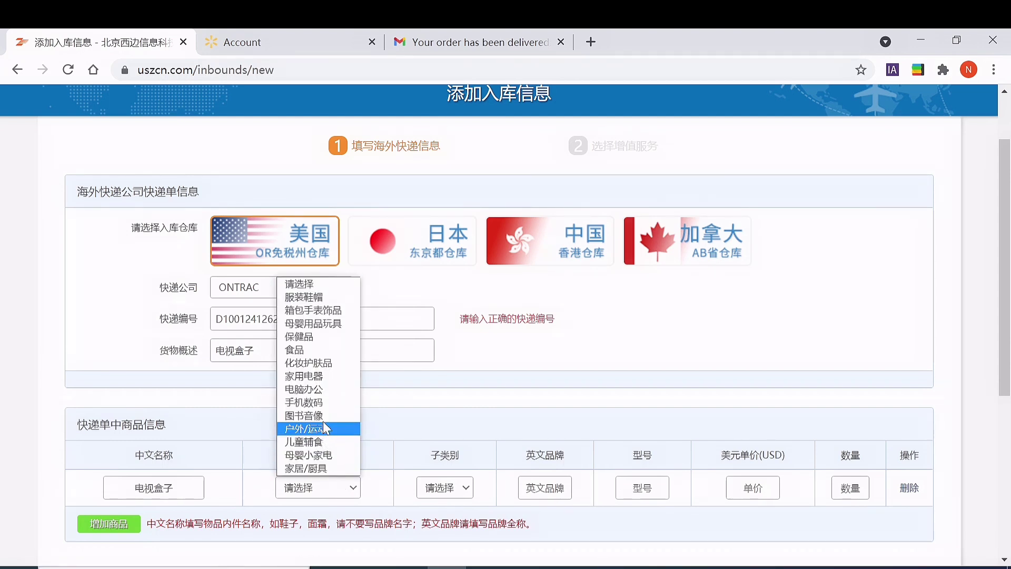
{"action": "left_click", "coordinate": [325, 380]}
{"action": "left_click", "coordinate": [430, 489]}
{"action": "scroll", "coordinate": [437, 464], "scroll_direction": "down", "scroll_amount": 4}
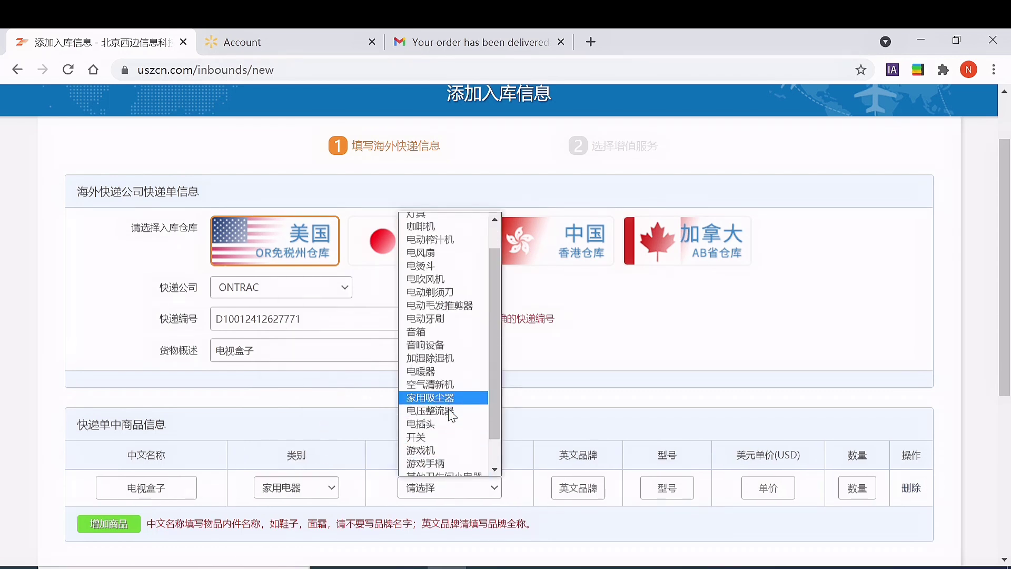
{"action": "left_click", "coordinate": [440, 457]}
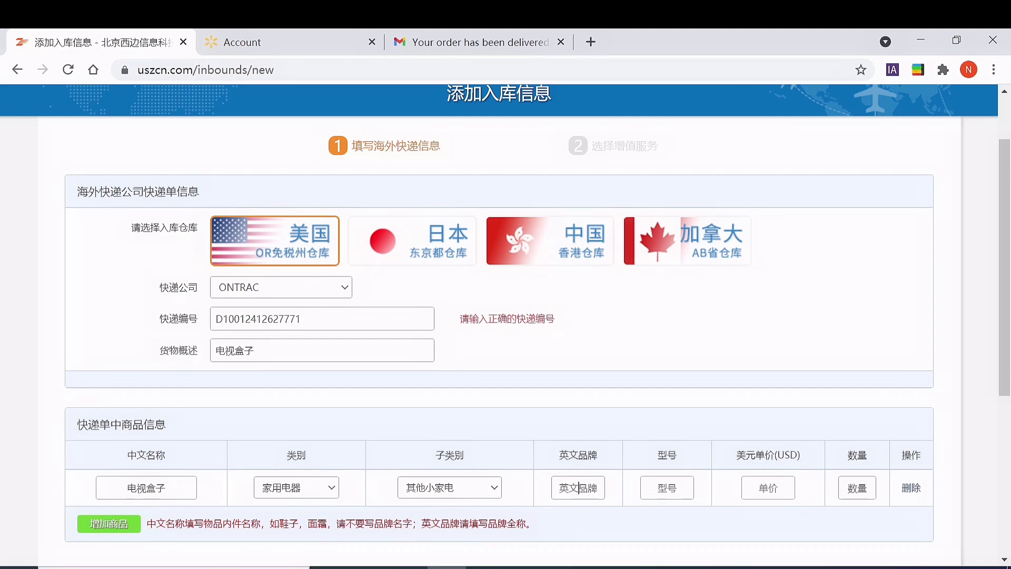
{"action": "type", "text": "google"}
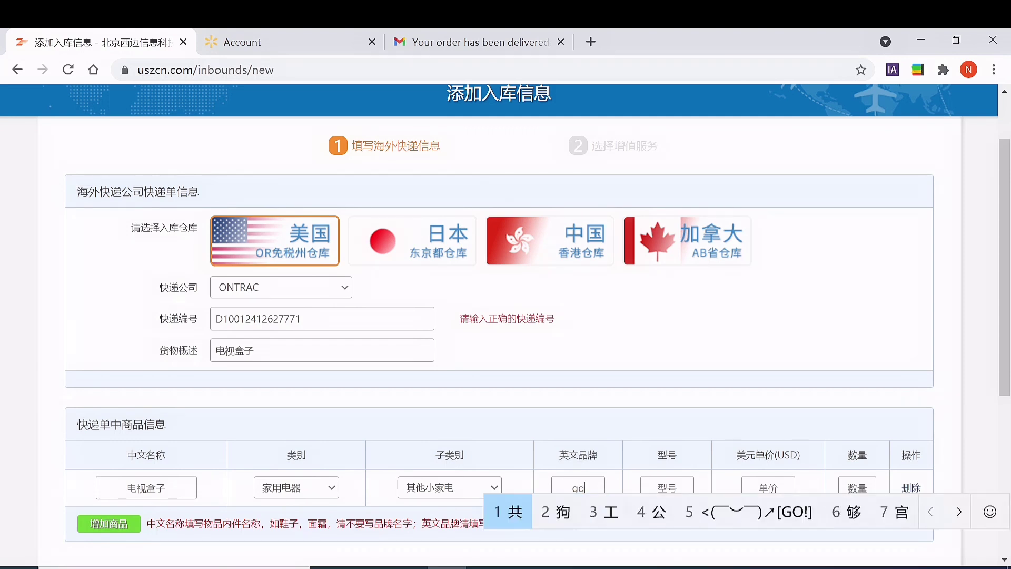
{"action": "key", "text": "Return"}
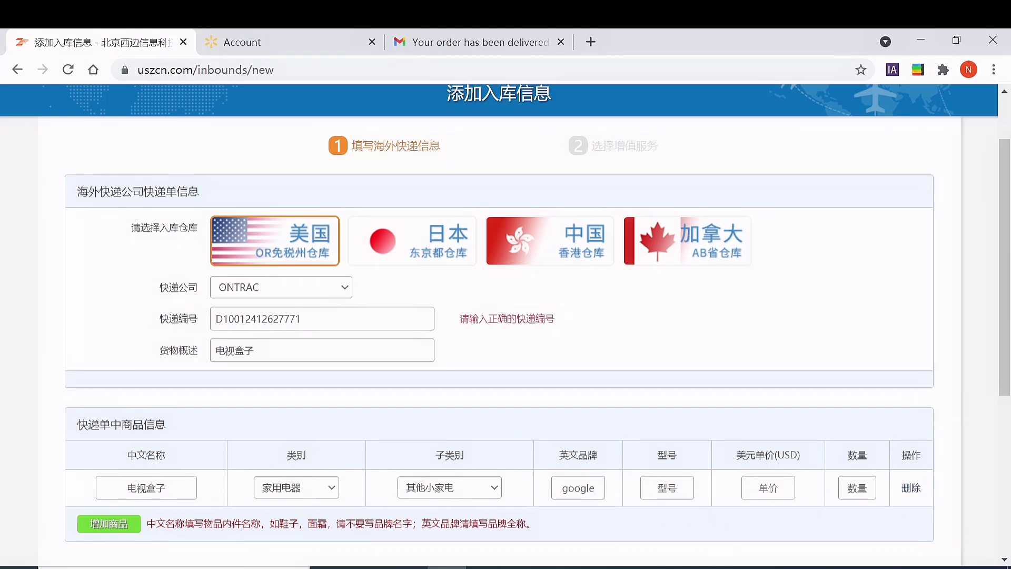
- Copy the model number GA01919-US from the Chromecast's Walmart product page into the item's 型号 on the uszcn.com inbound form
{"action": "left_click", "coordinate": [273, 37]}
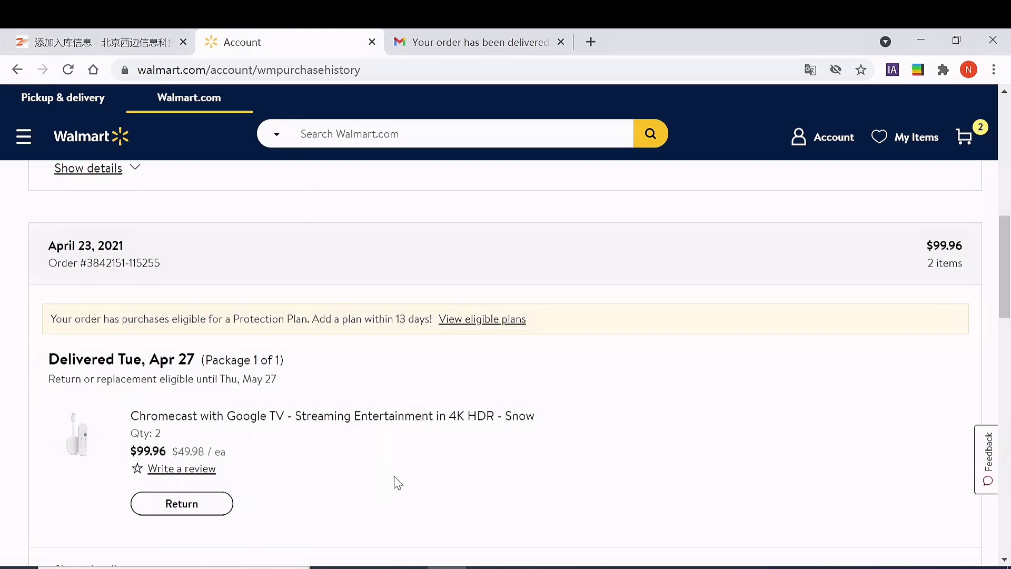
{"action": "left_click", "coordinate": [243, 421]}
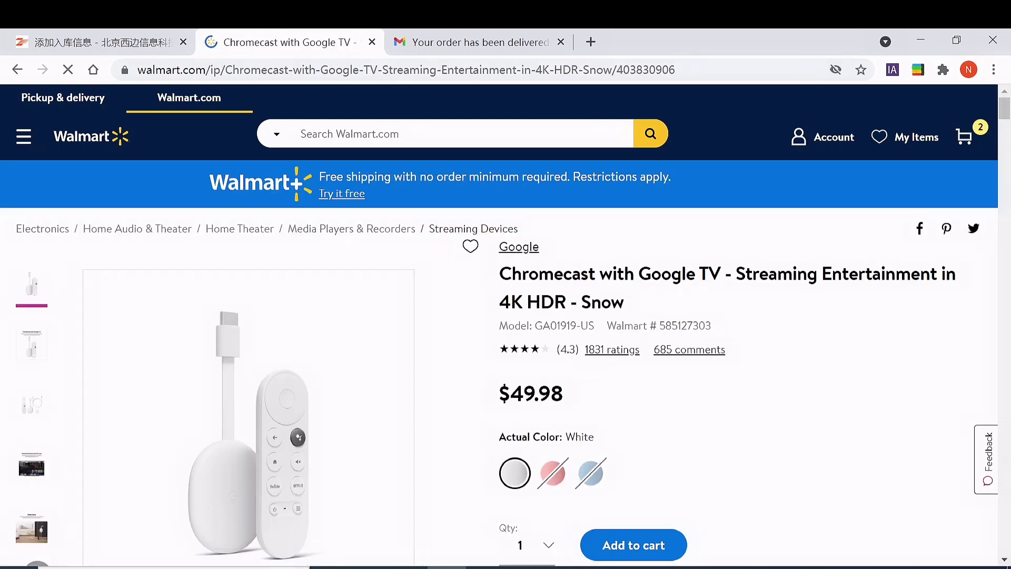
{"action": "left_click_drag", "start_coordinate": [535, 326], "coordinate": [594, 327]}
{"action": "right_click", "coordinate": [593, 339]}
{"action": "left_click", "coordinate": [592, 342]}
{"action": "left_click", "coordinate": [112, 50]}
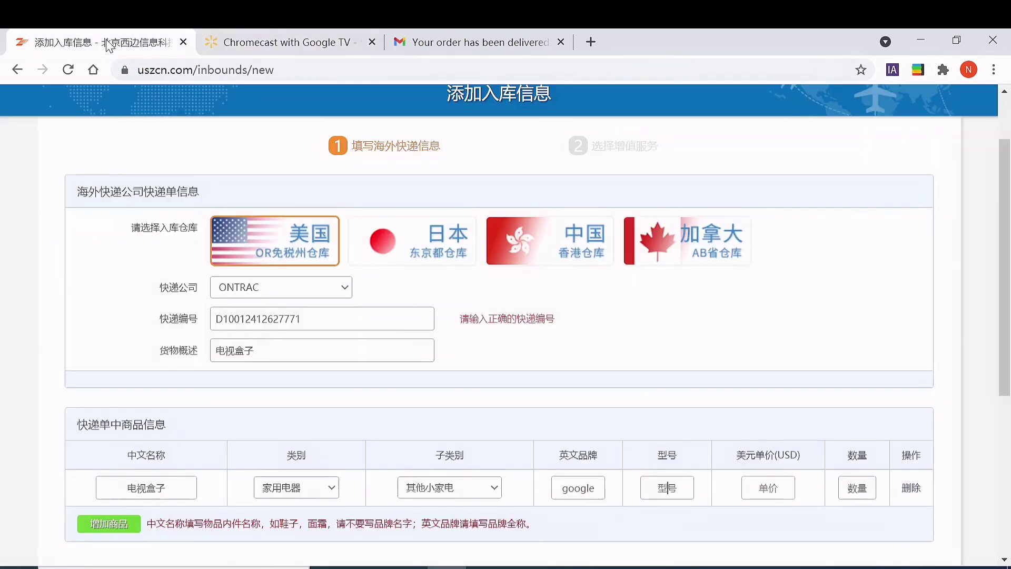
{"action": "left_click", "coordinate": [668, 488]}
{"action": "key", "text": "ctrl+v"}
- Set the item's 美元单价 to 49.98, copied from the Walmart product page, and its 数量 to 2
{"action": "left_click", "coordinate": [769, 488]}
{"action": "left_click", "coordinate": [337, 35]}
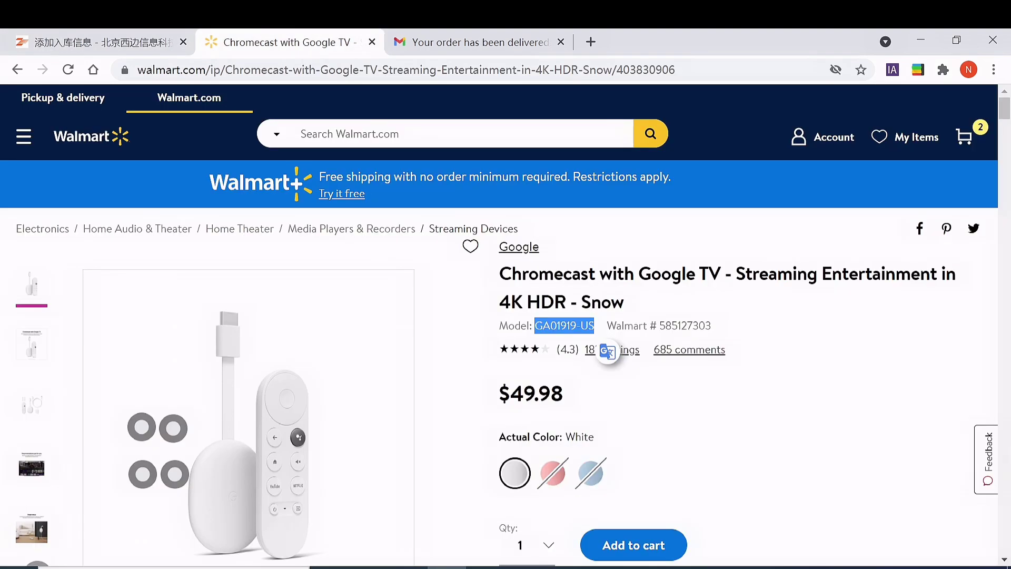
{"action": "left_click_drag", "start_coordinate": [510, 393], "coordinate": [563, 394]}
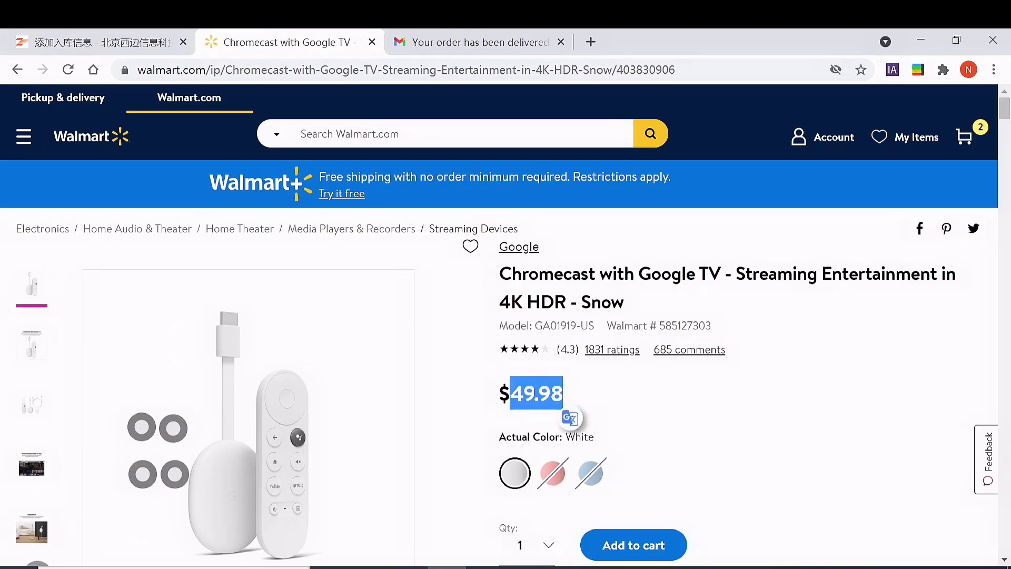
{"action": "left_click", "coordinate": [100, 42]}
{"action": "key", "text": "ctrl+v"}
{"action": "left_click", "coordinate": [858, 488]}
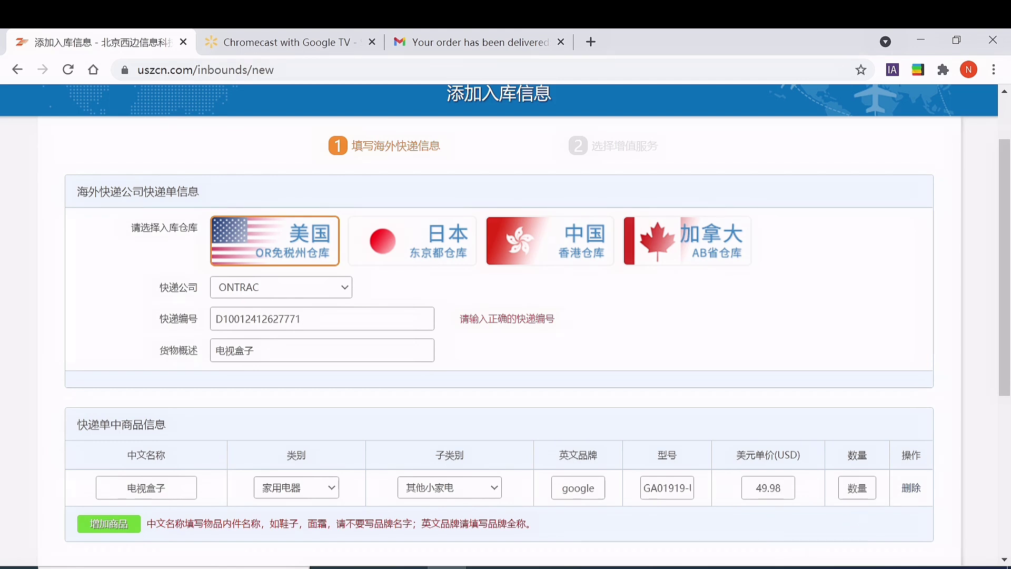
{"action": "type", "text": "2"}
{"action": "scroll", "coordinate": [864, 484], "scroll_direction": "down", "scroll_amount": 1}
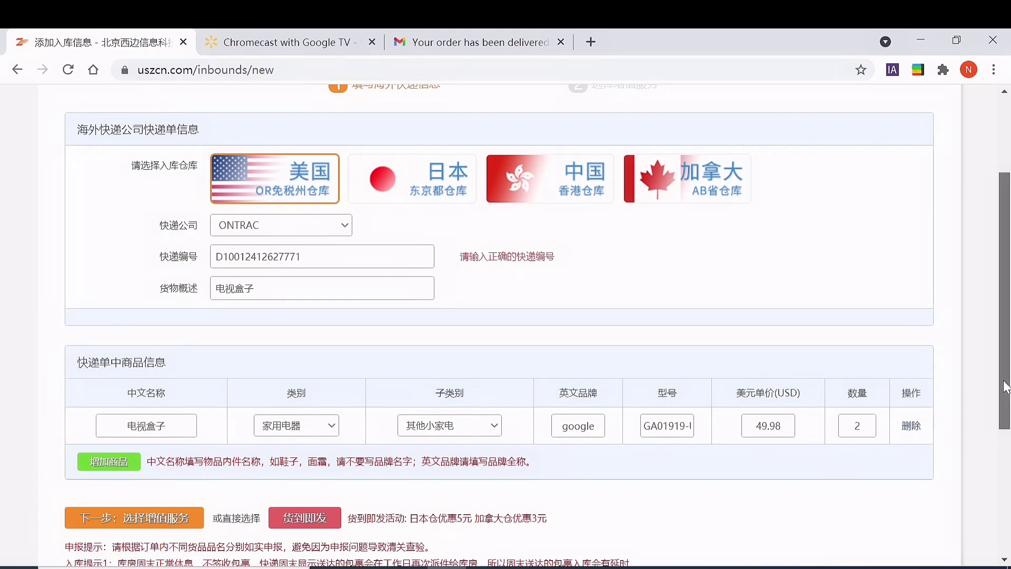
{"action": "scroll", "coordinate": [1007, 419], "scroll_direction": "down", "scroll_amount": 1}
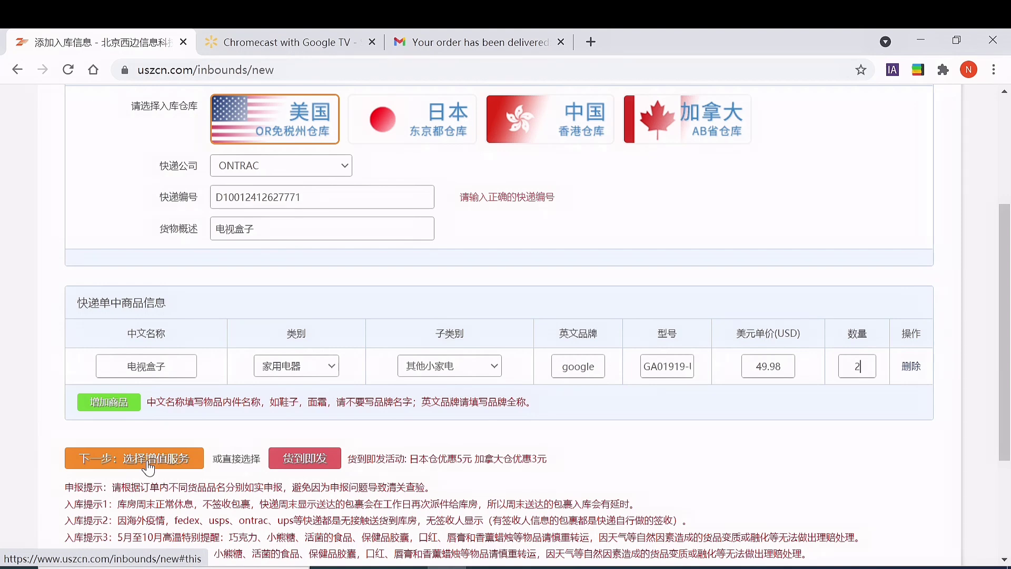
{"action": "scroll", "coordinate": [1005, 335], "scroll_direction": "down", "scroll_amount": 1}
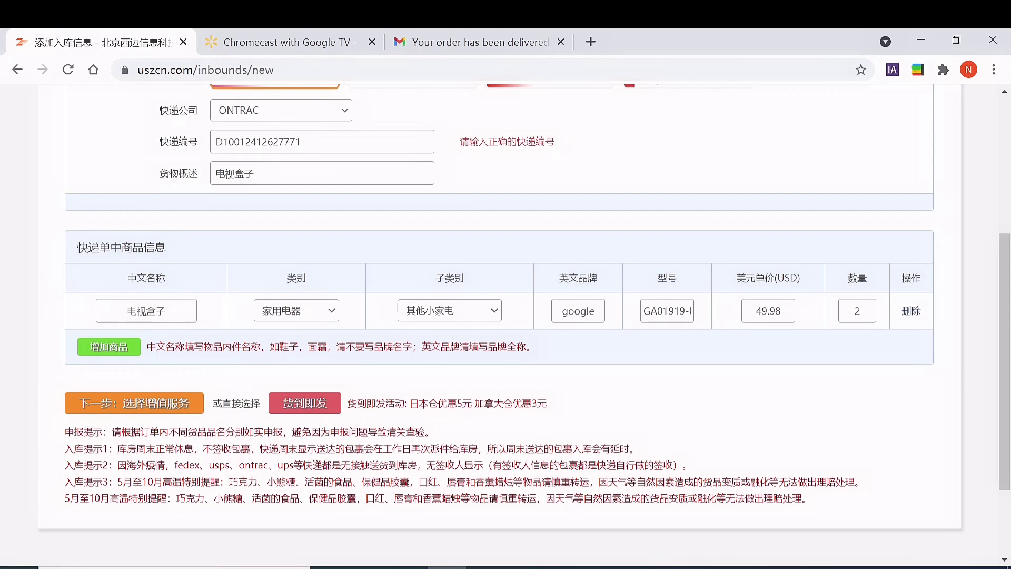
{"action": "scroll", "coordinate": [275, 414], "scroll_direction": "up", "scroll_amount": 2}
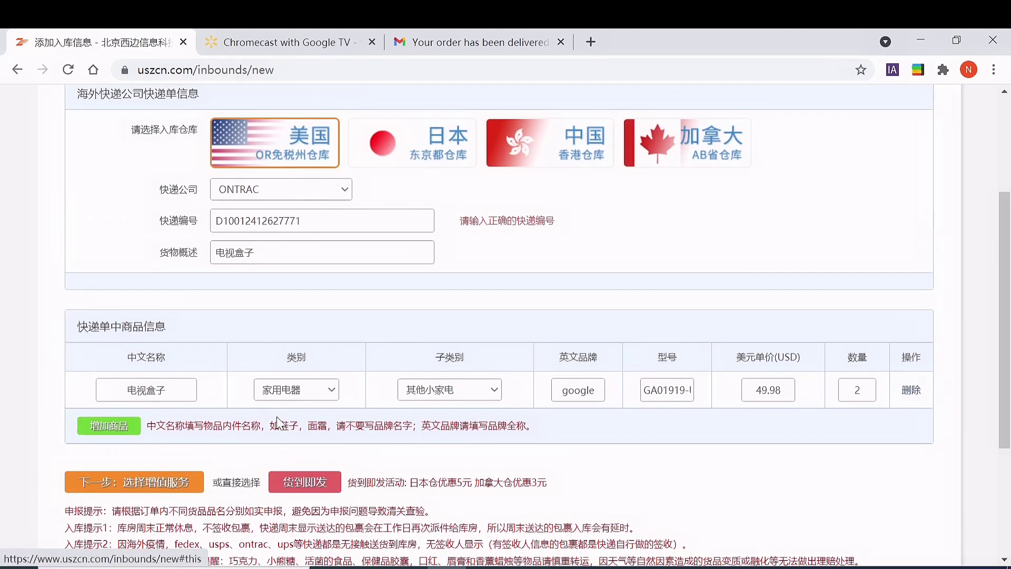